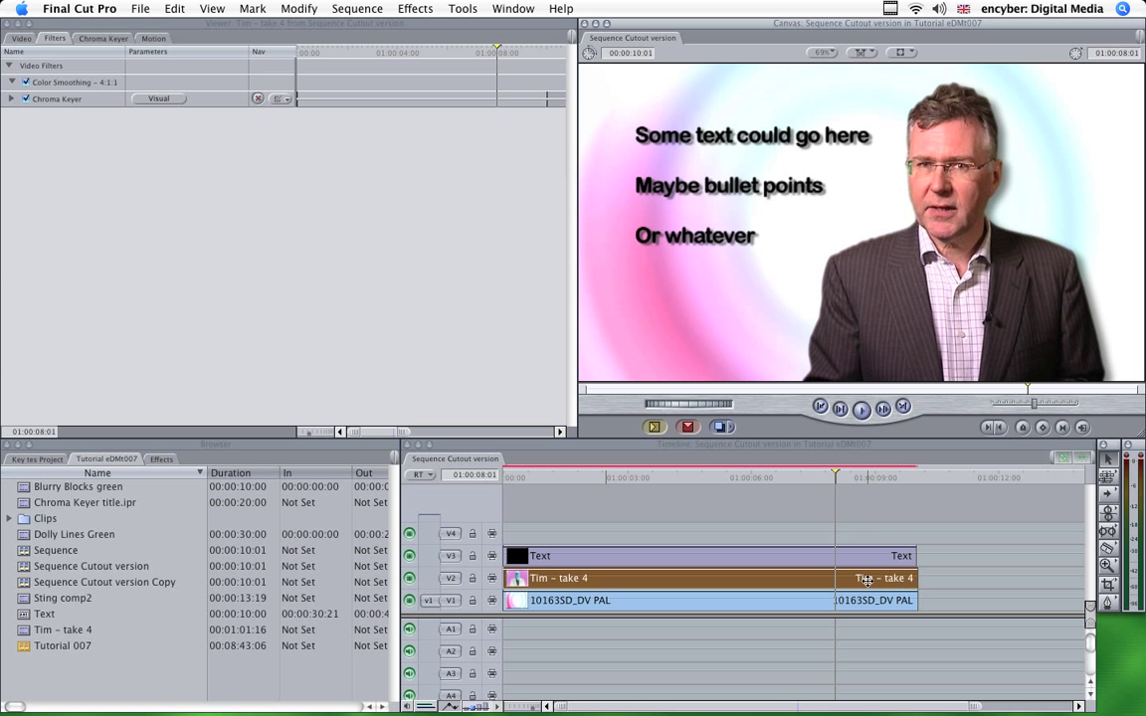
Move the Text clip up to V4 and duplicate 'Tim – take 4' onto V3.
drag(853, 549, 846, 531)
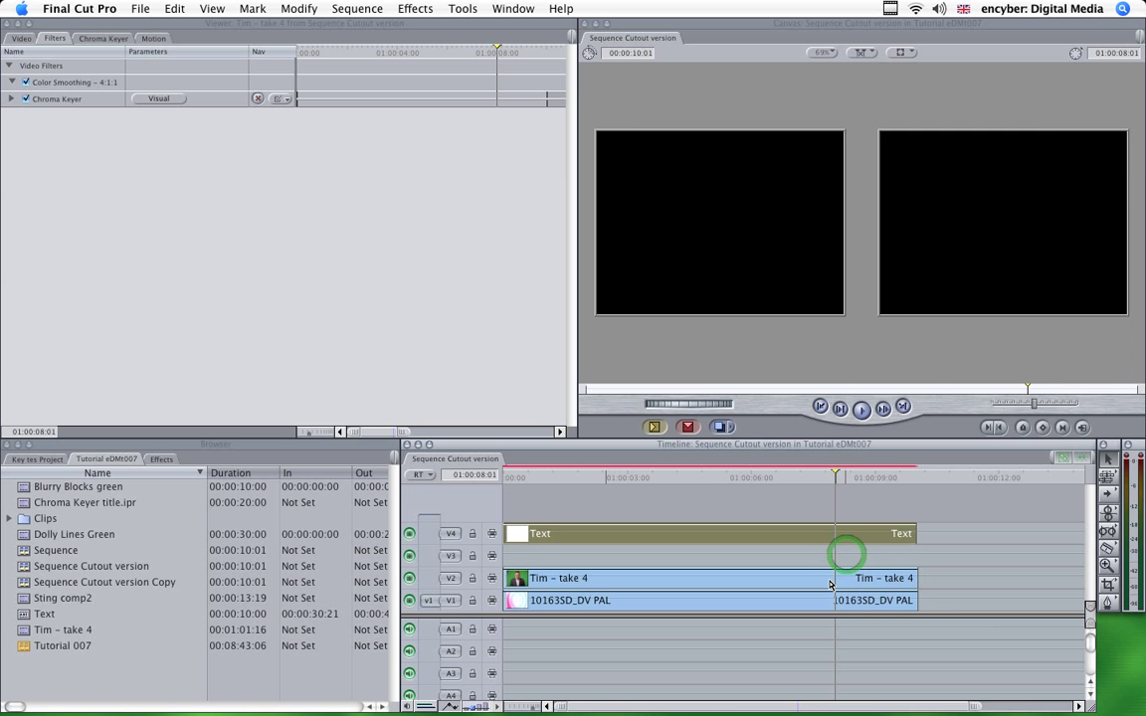
click(831, 585)
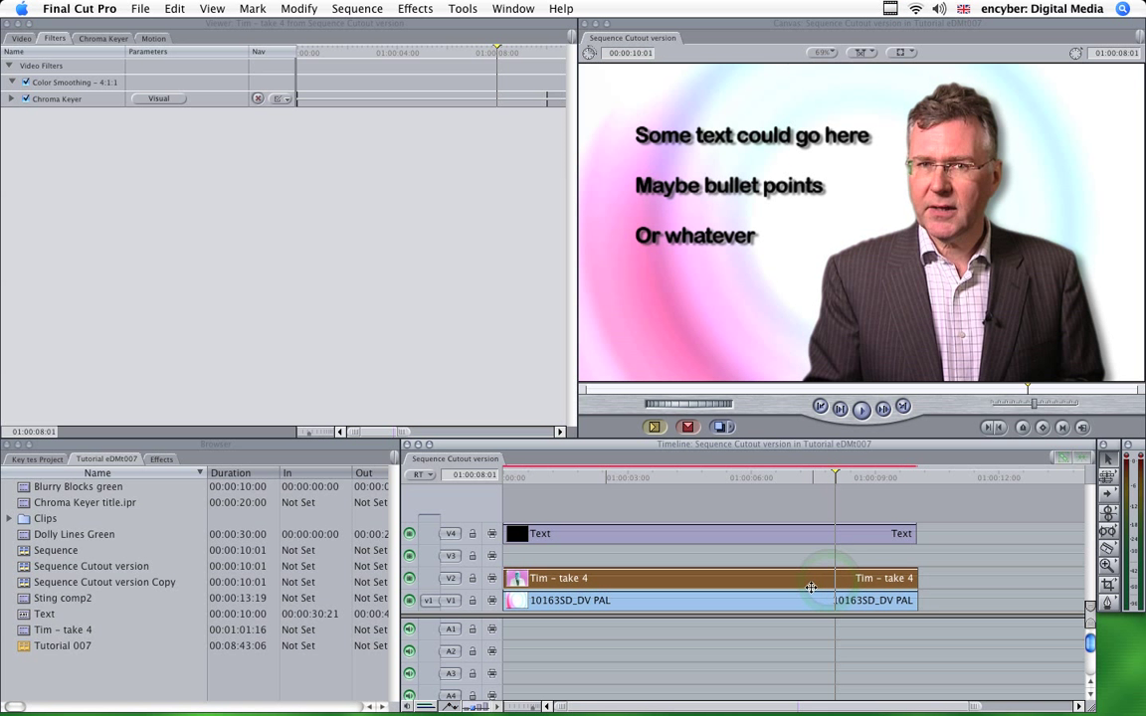
drag(749, 591, 747, 565)
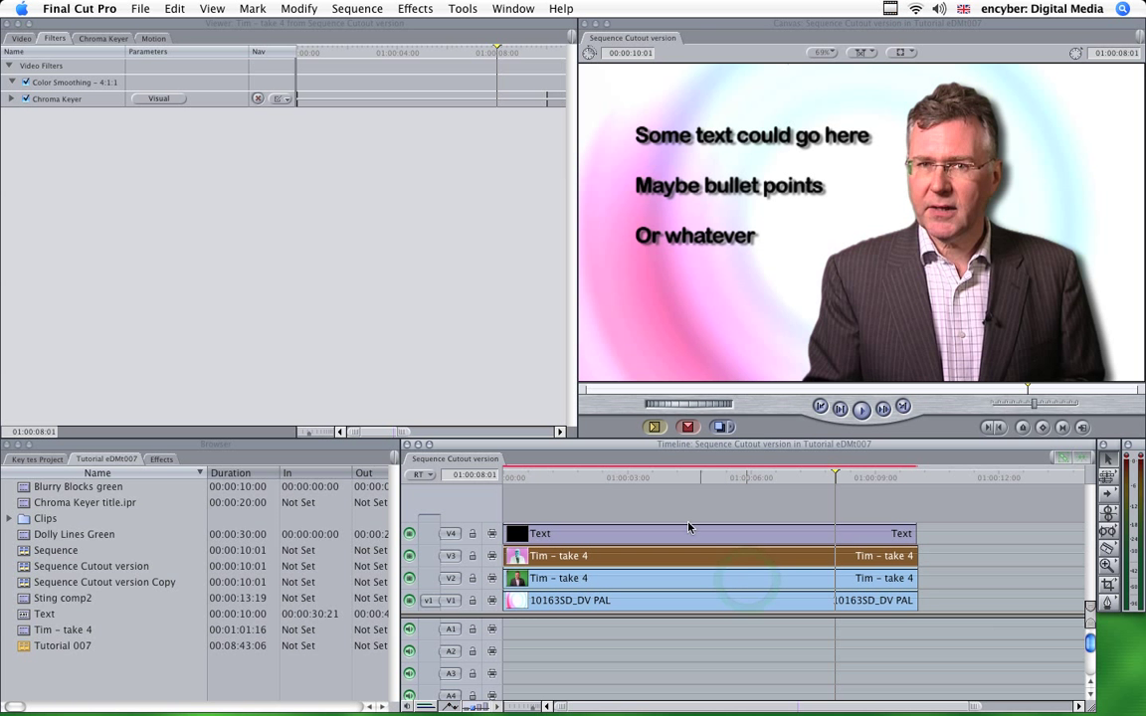
Hide track V2 and load the V3 presenter copy for filter editing.
click(409, 578)
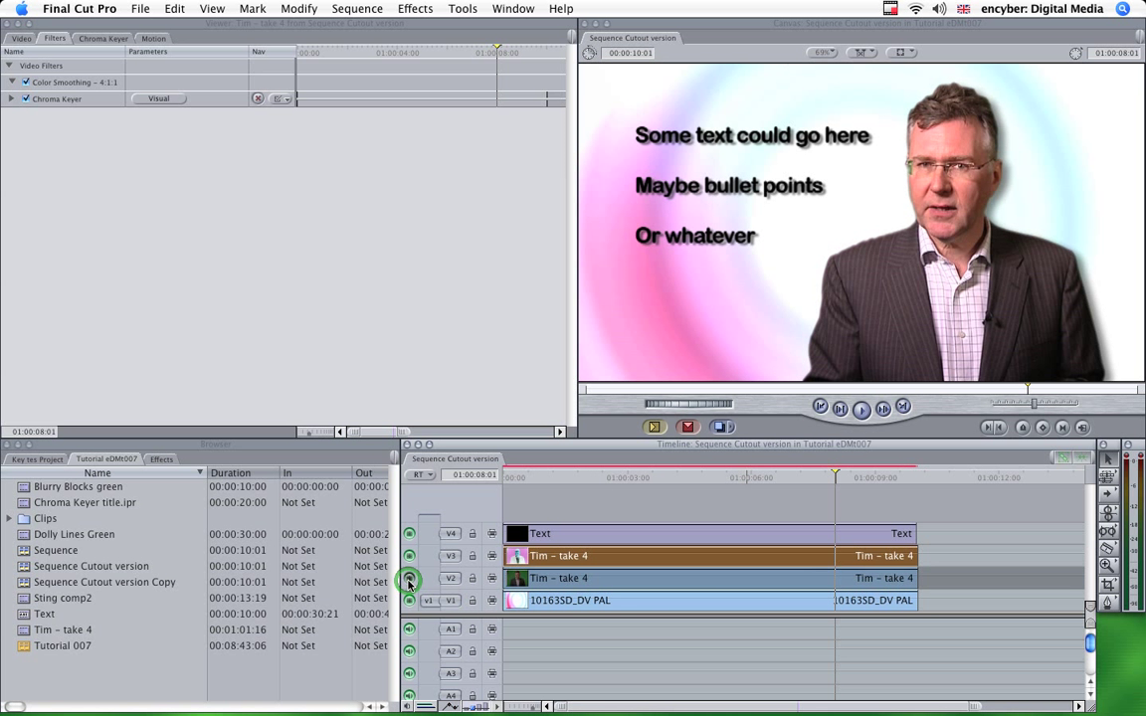
click(659, 515)
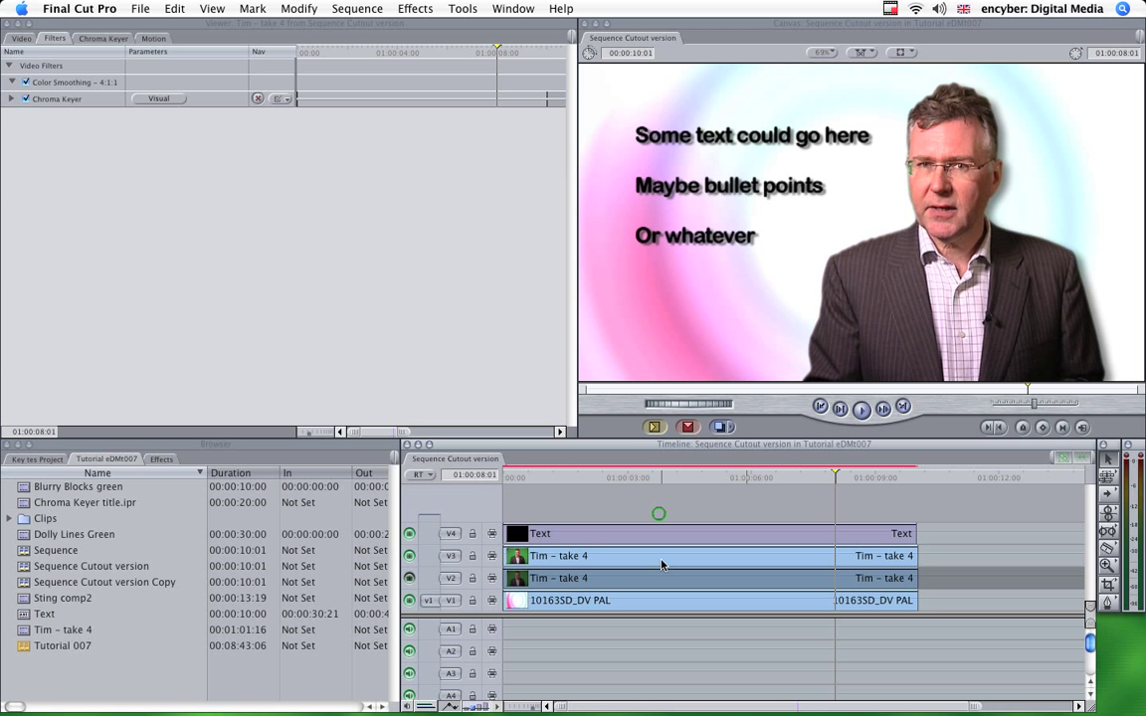
double_click(660, 559)
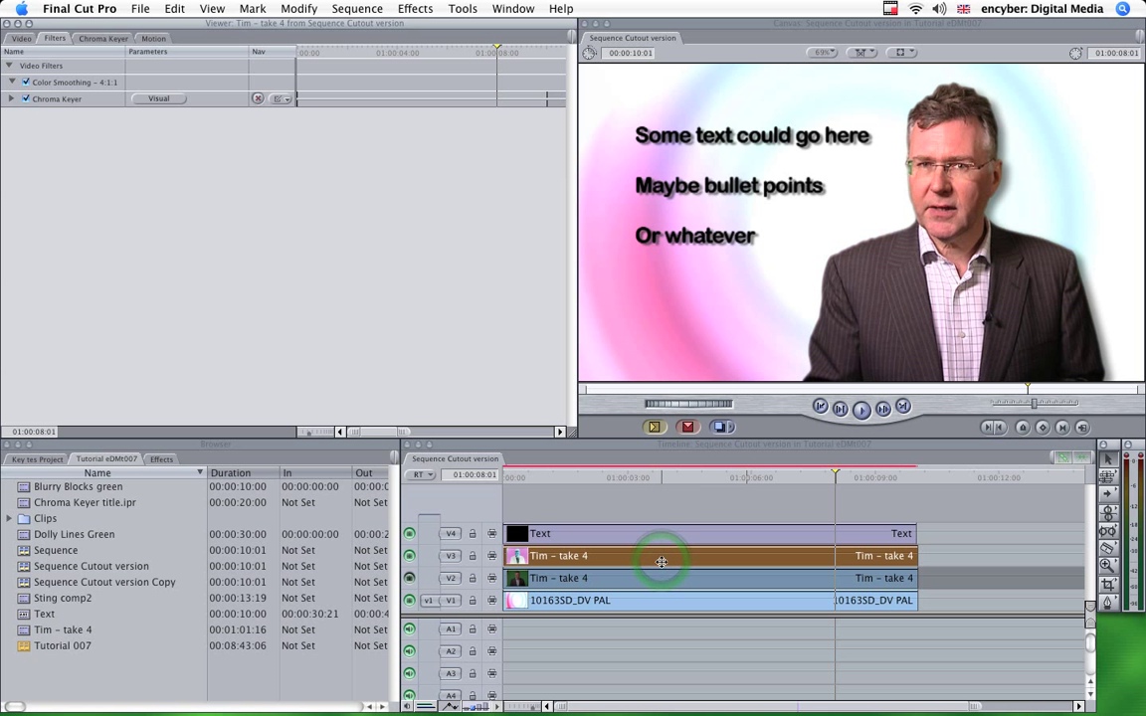
At 01:00:03:24, apply the Stylize > Line Art filter to the upper presenter copy.
click(666, 466)
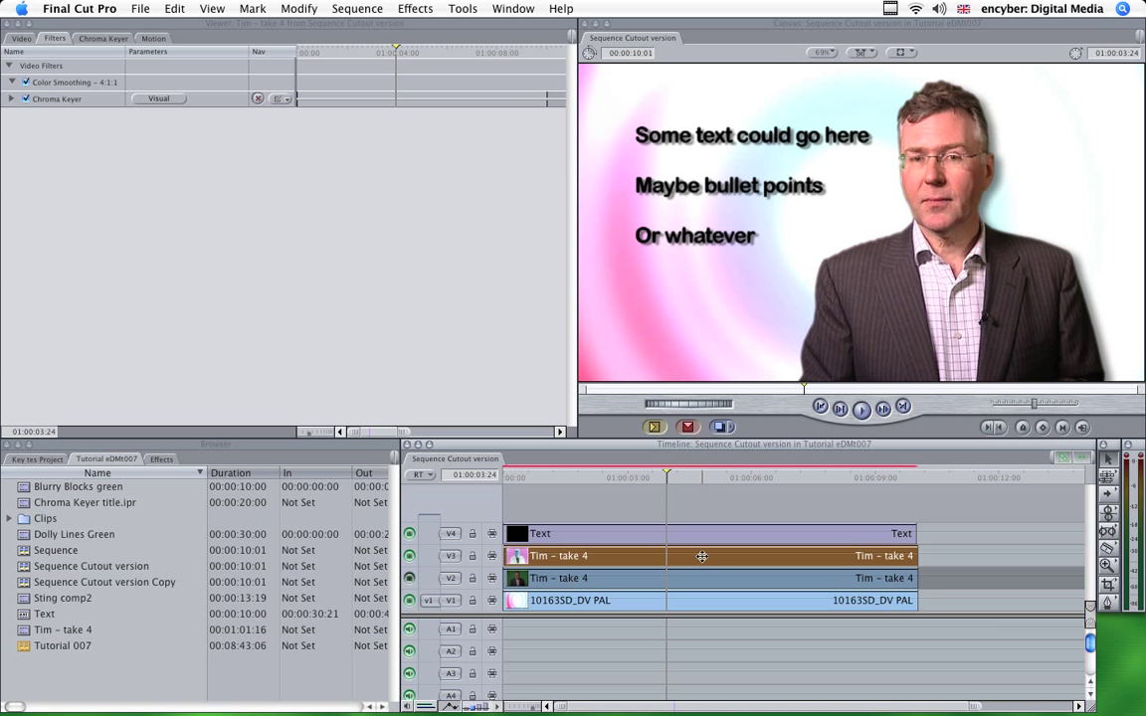
click(414, 10)
mouse_move(419, 152)
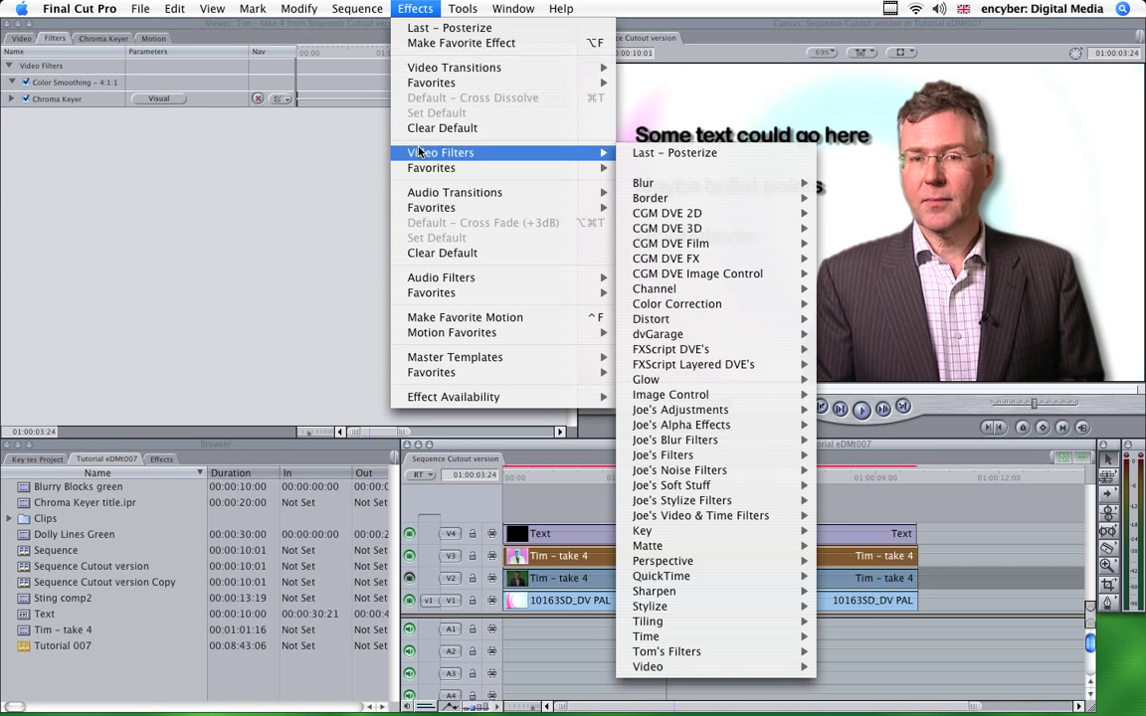
mouse_move(677, 606)
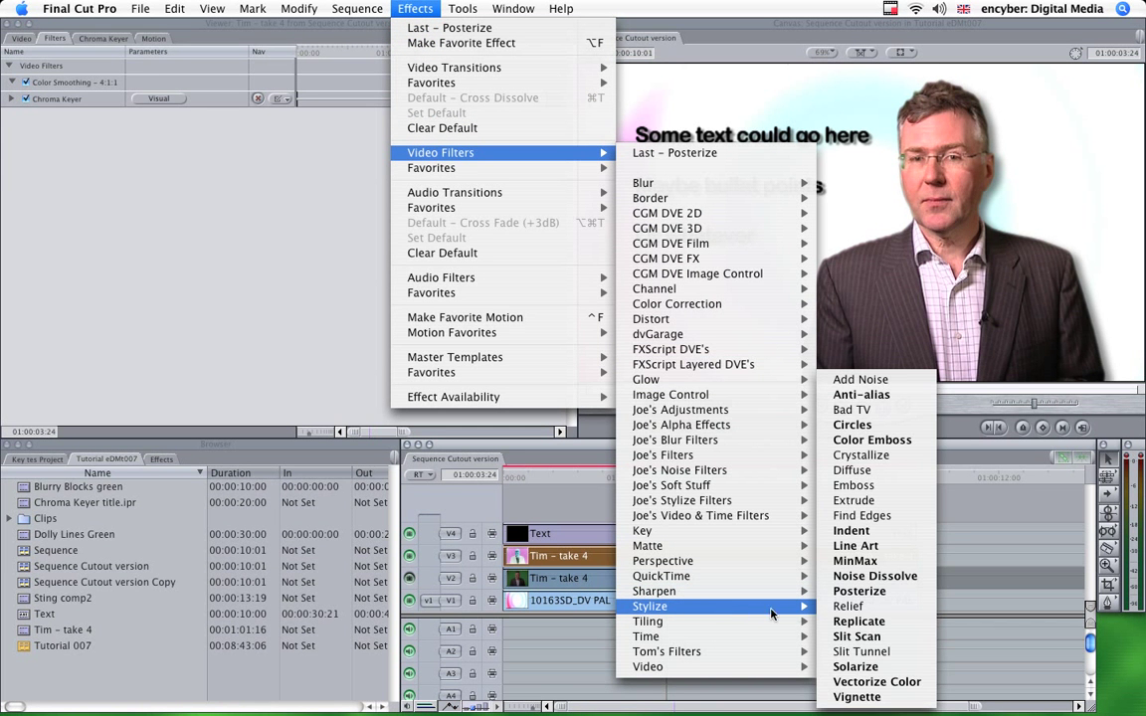
click(858, 546)
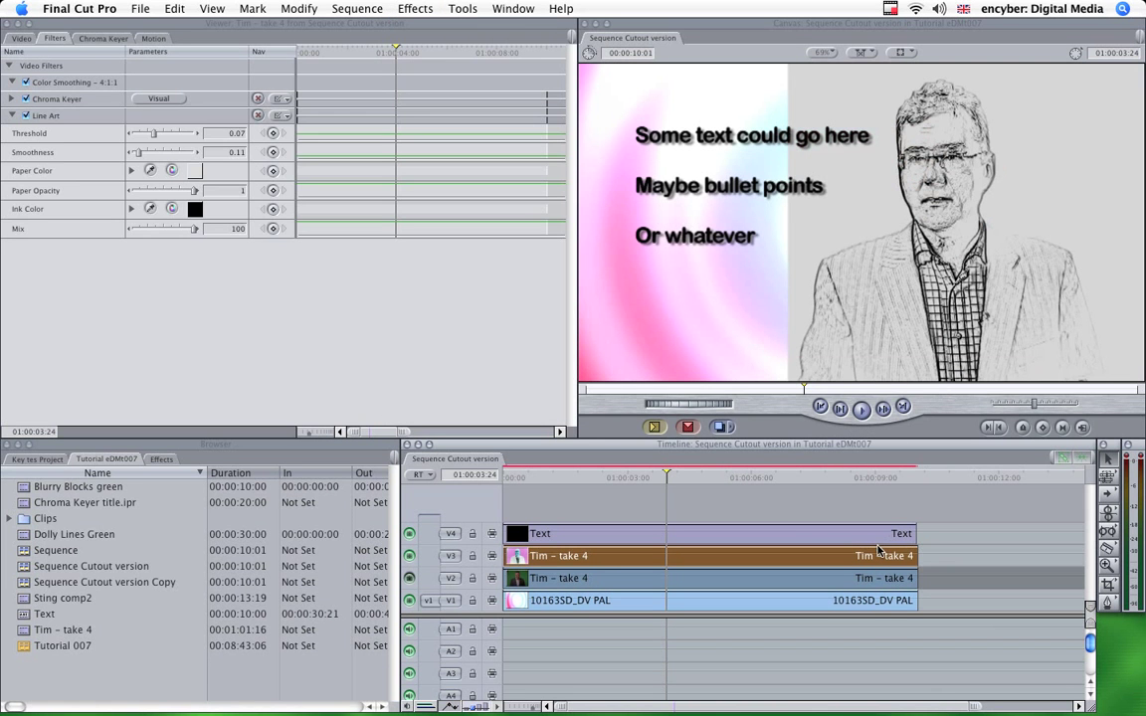
click(105, 582)
click(267, 339)
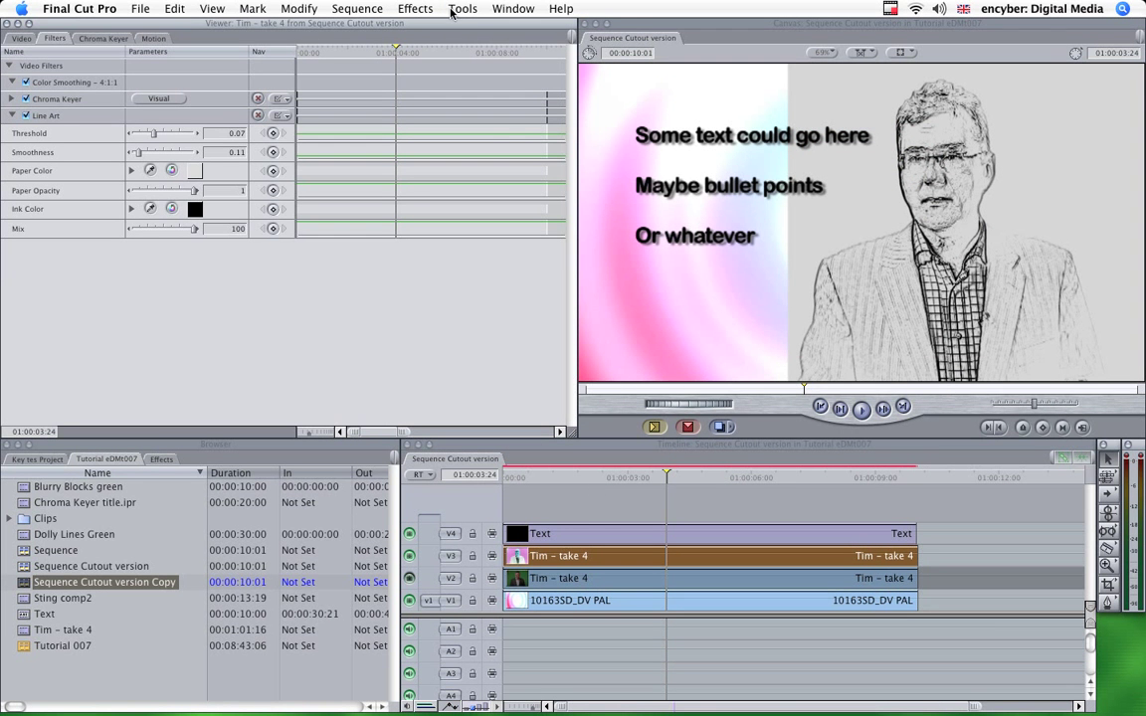
Add a Channel > Compound Arithmetic filter with its Operator set to Overlay.
click(413, 9)
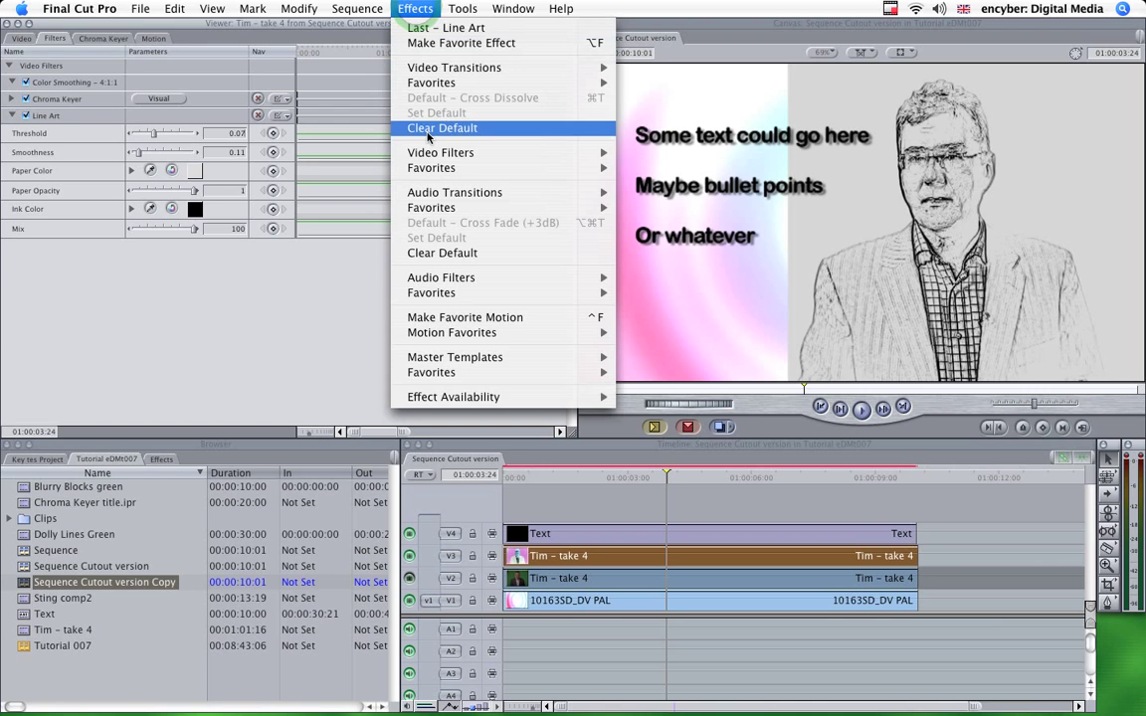
mouse_move(497, 152)
mouse_move(716, 306)
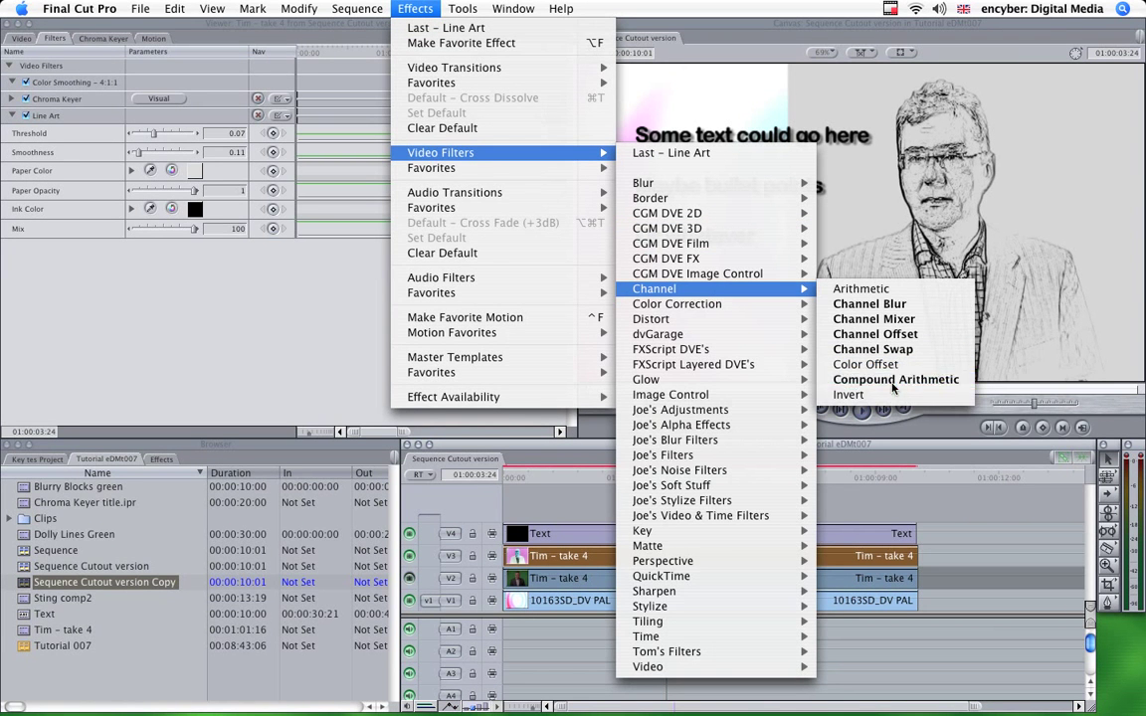
click(249, 336)
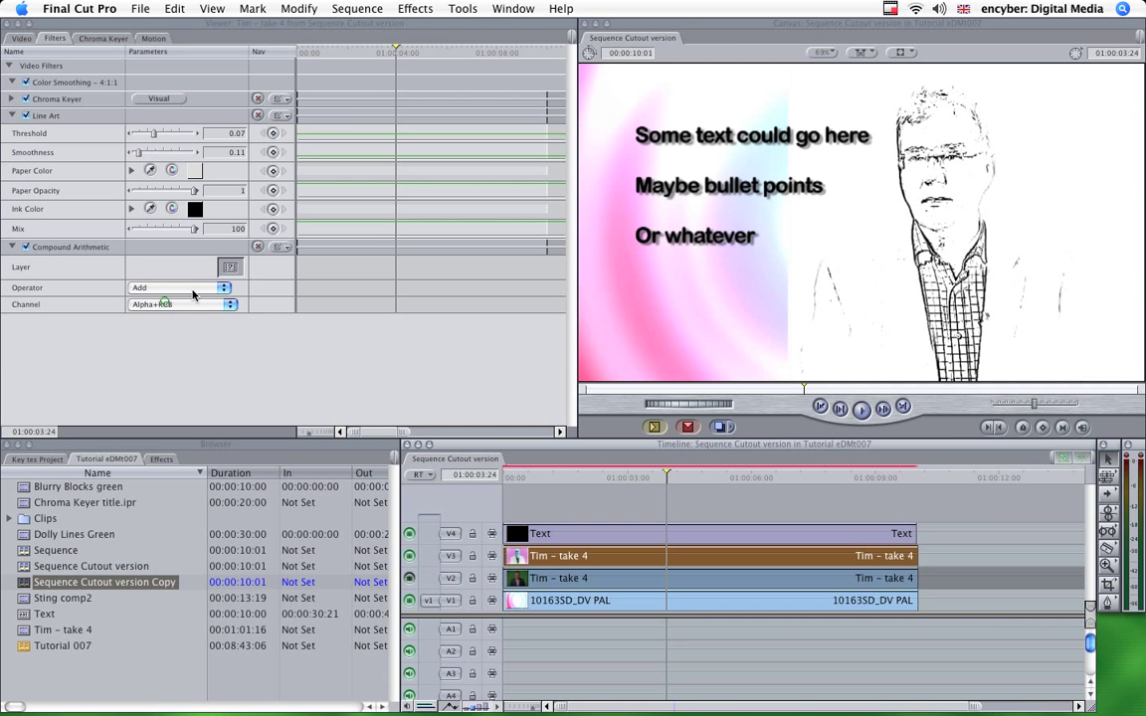
click(159, 291)
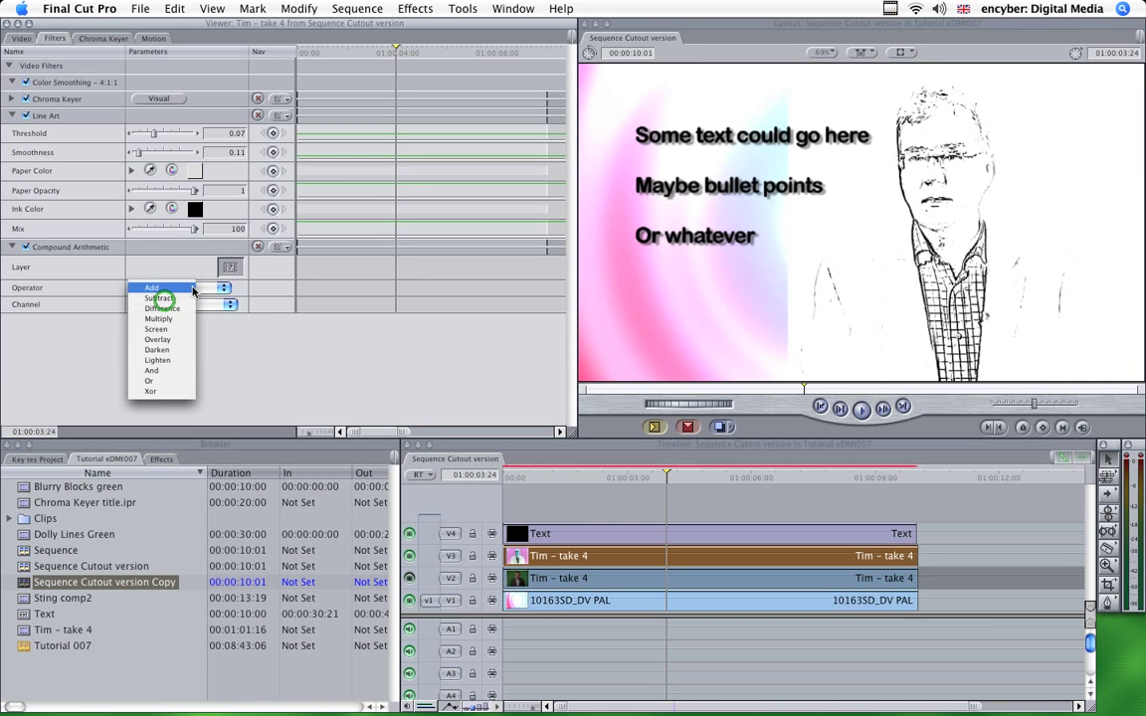
click(159, 340)
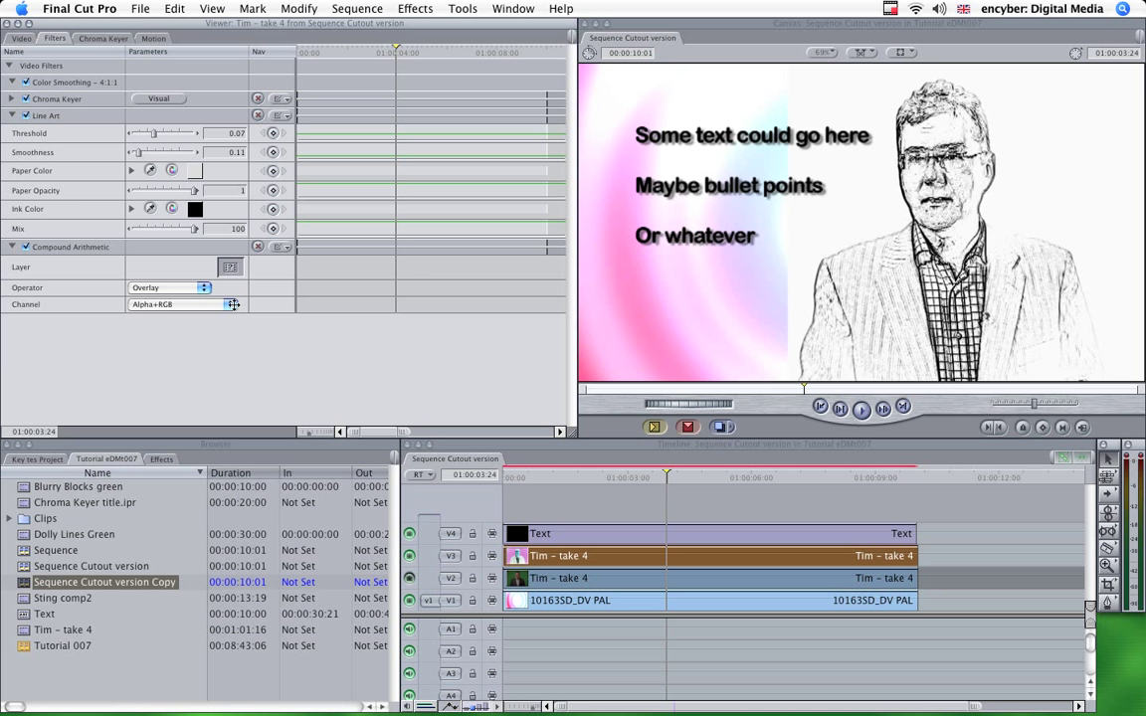
Set the V3 line-art clip's composite mode to Multiply and make V2 visible again.
click(645, 565)
right_click(656, 566)
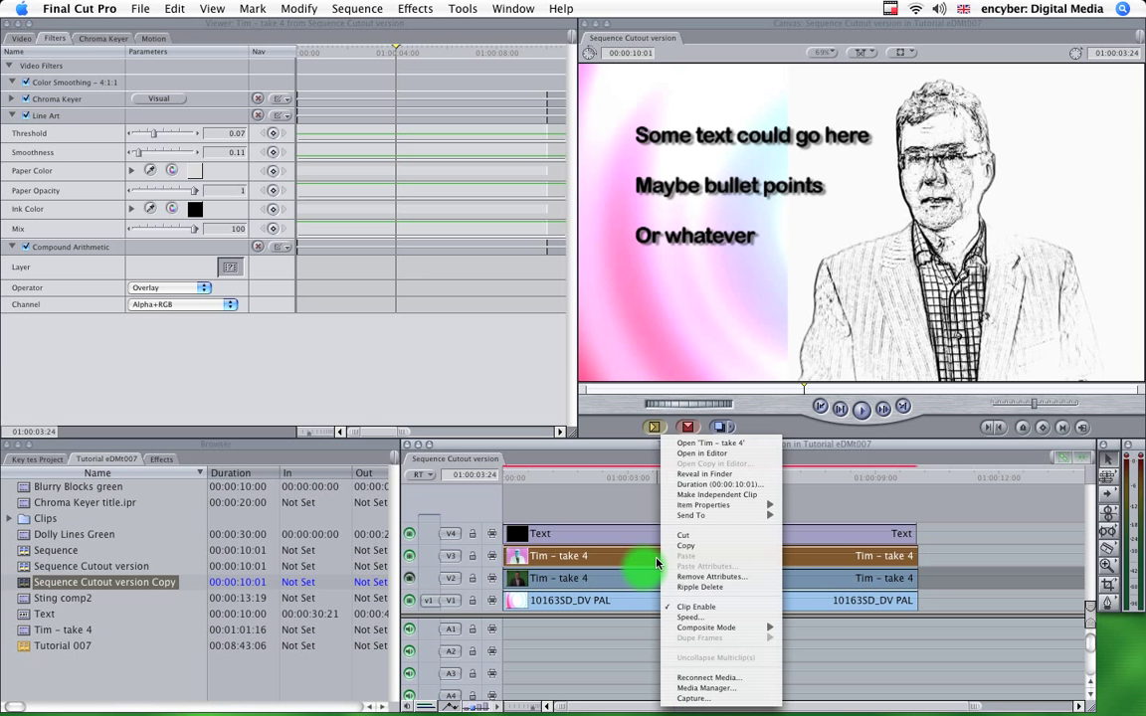
mouse_move(735, 628)
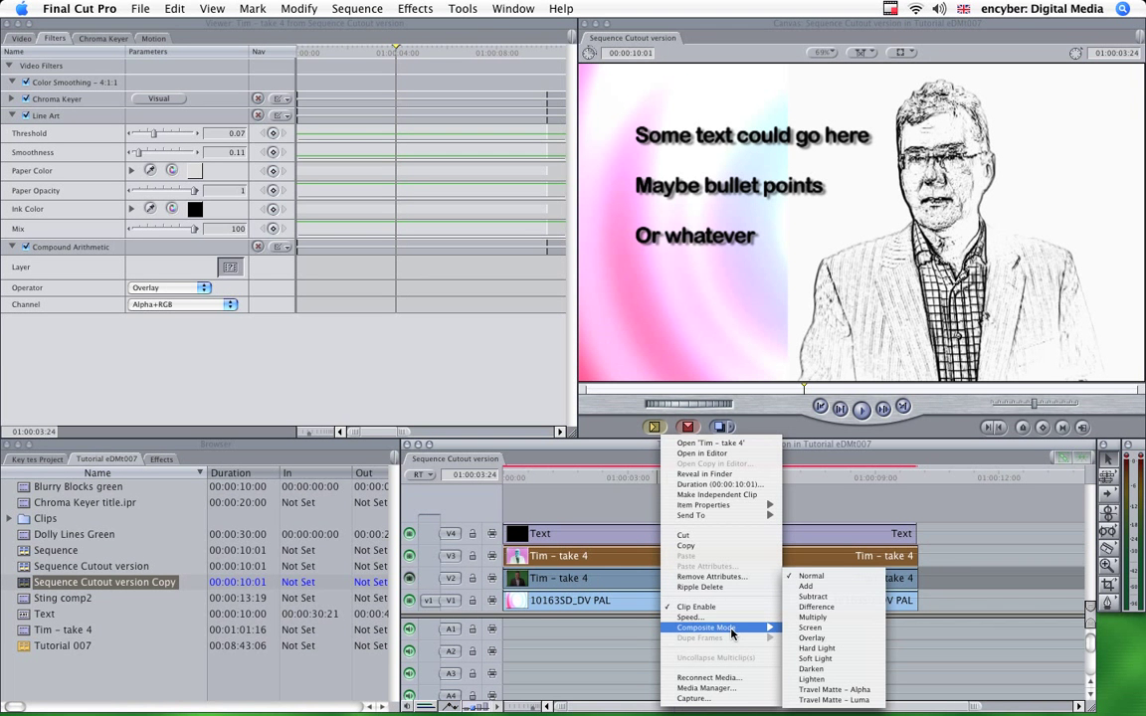
click(814, 617)
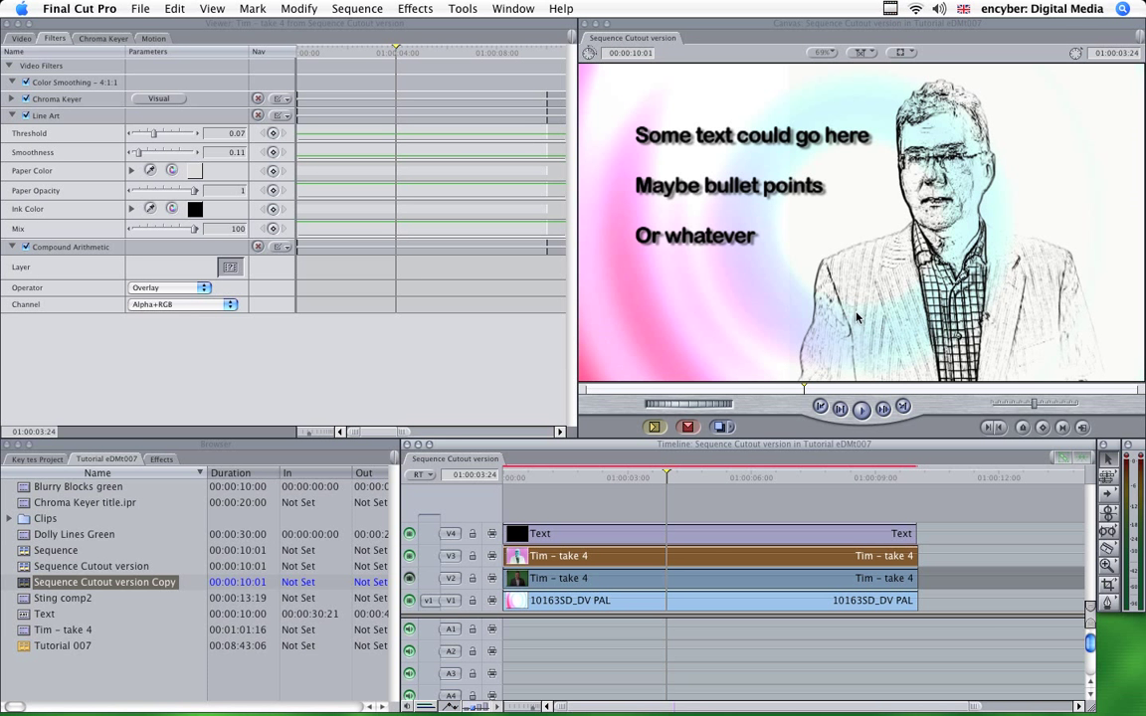
click(409, 578)
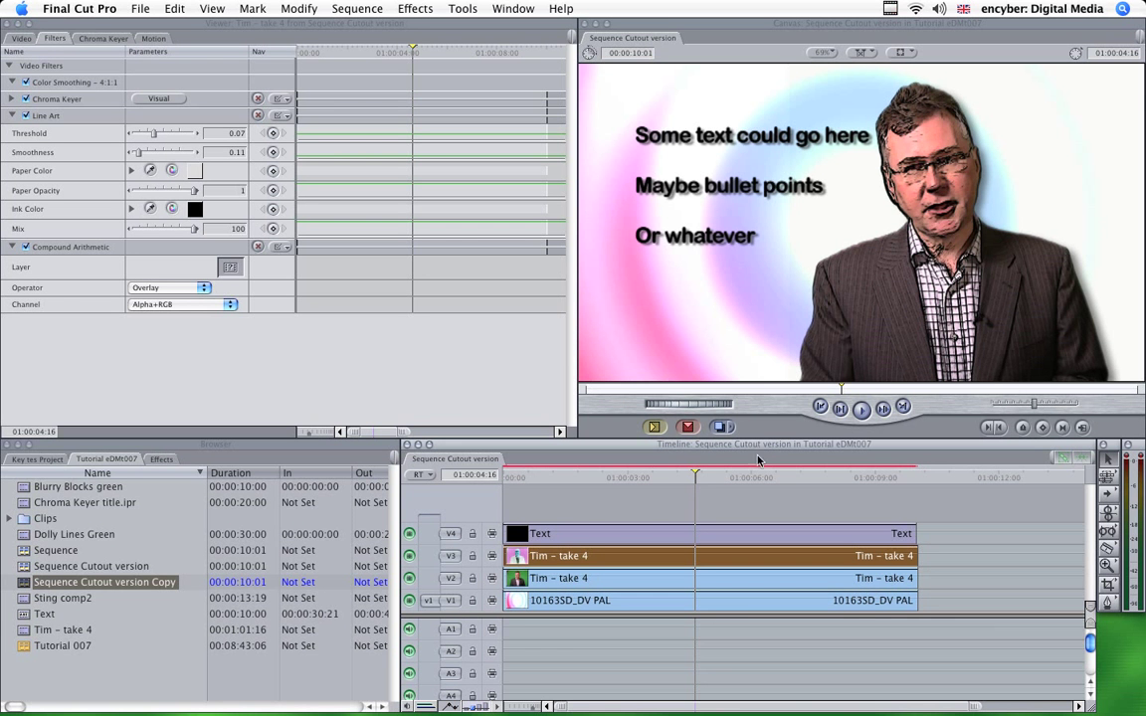
Add an Image Control > HSV Adjust filter to the lower presenter clip with Value at 0.
double_click(600, 578)
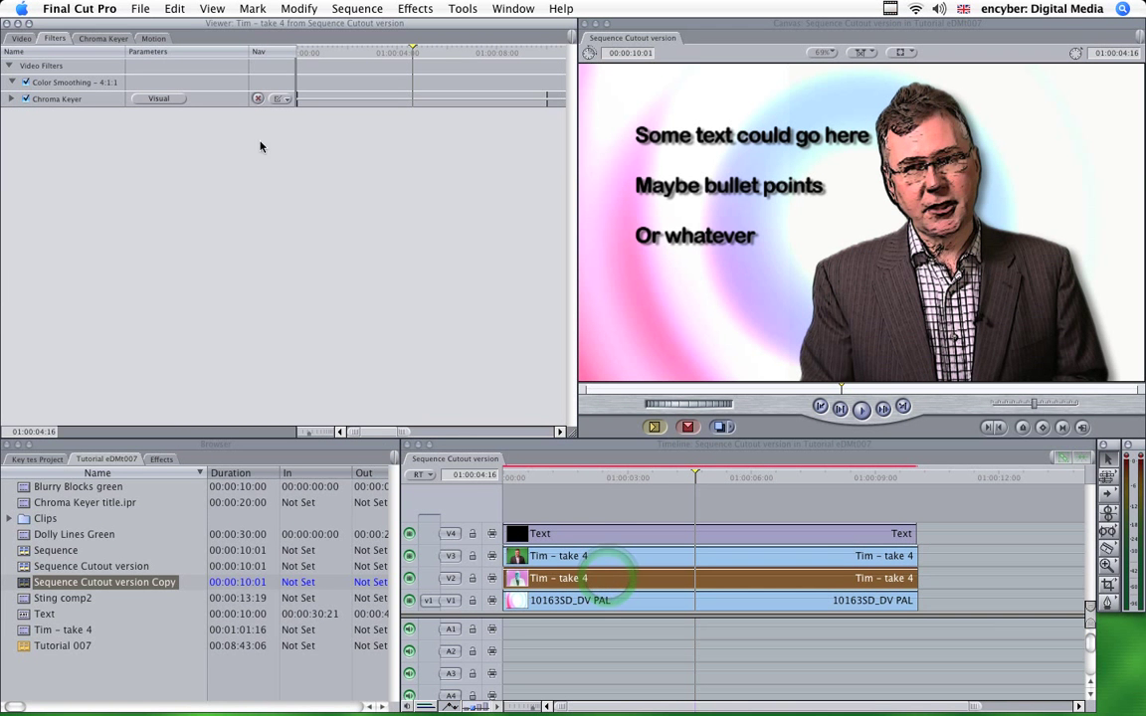
click(416, 8)
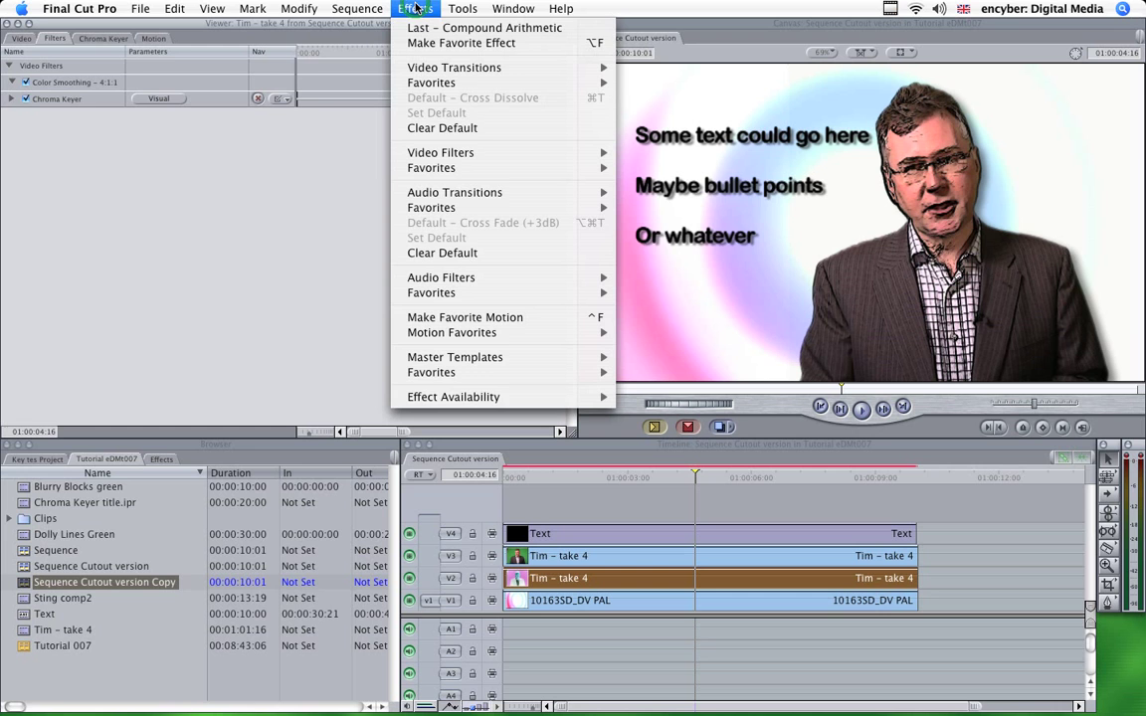
mouse_move(440, 154)
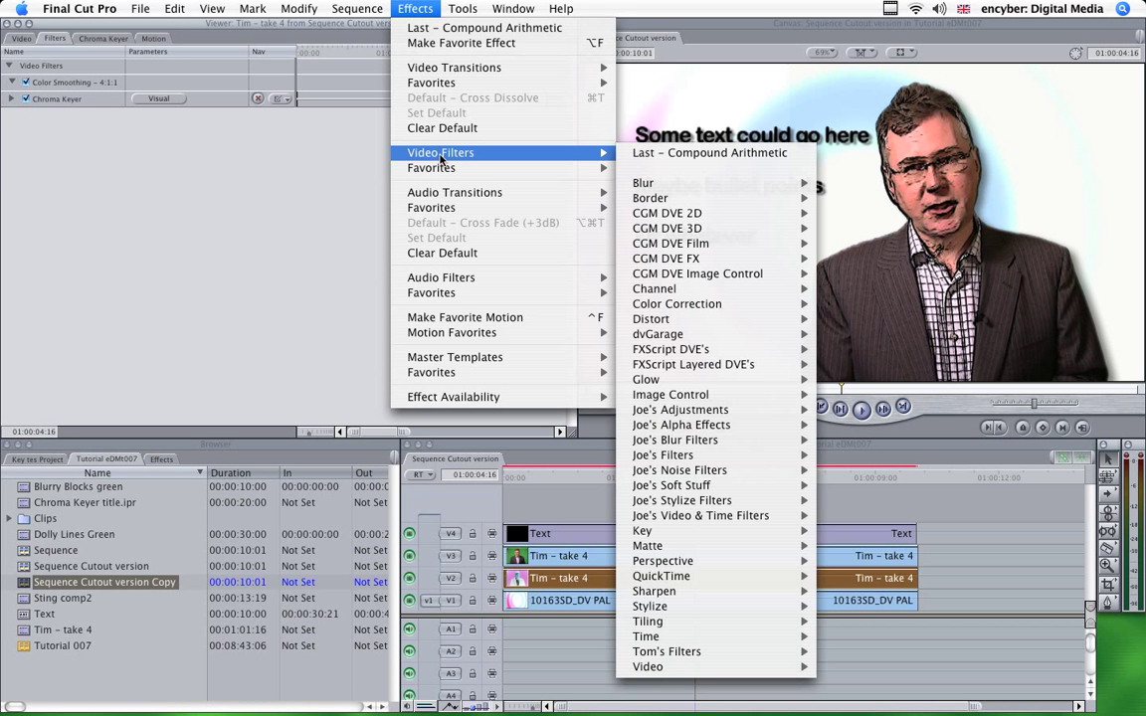
mouse_move(672, 305)
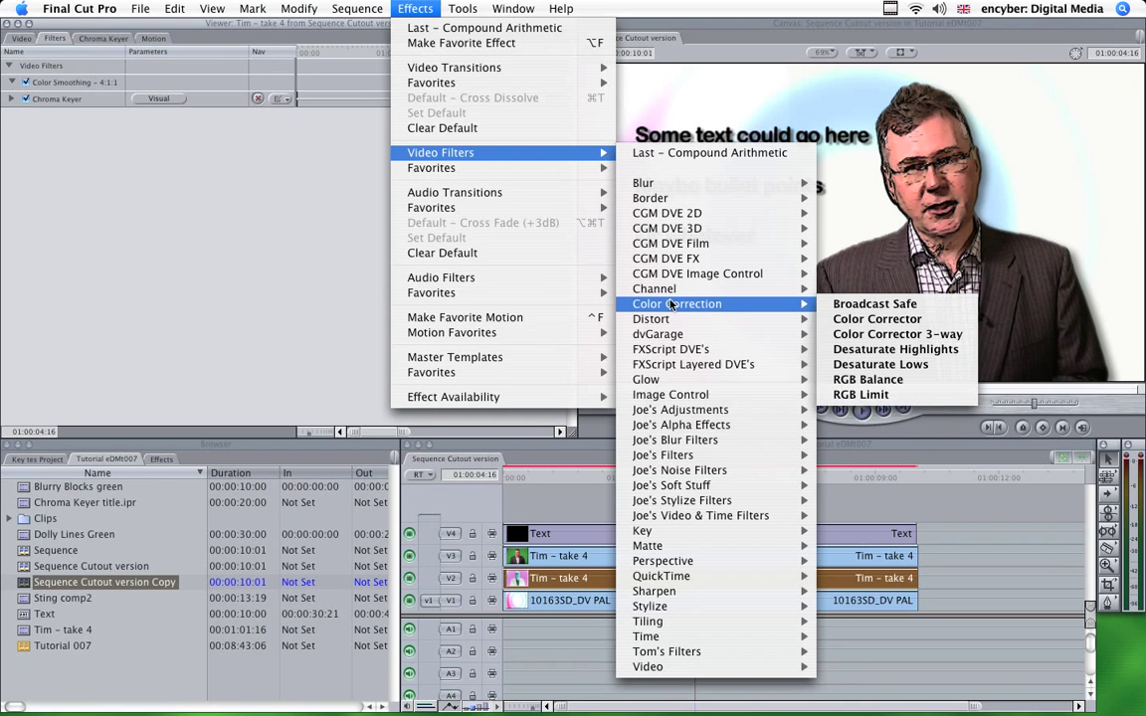
mouse_move(741, 395)
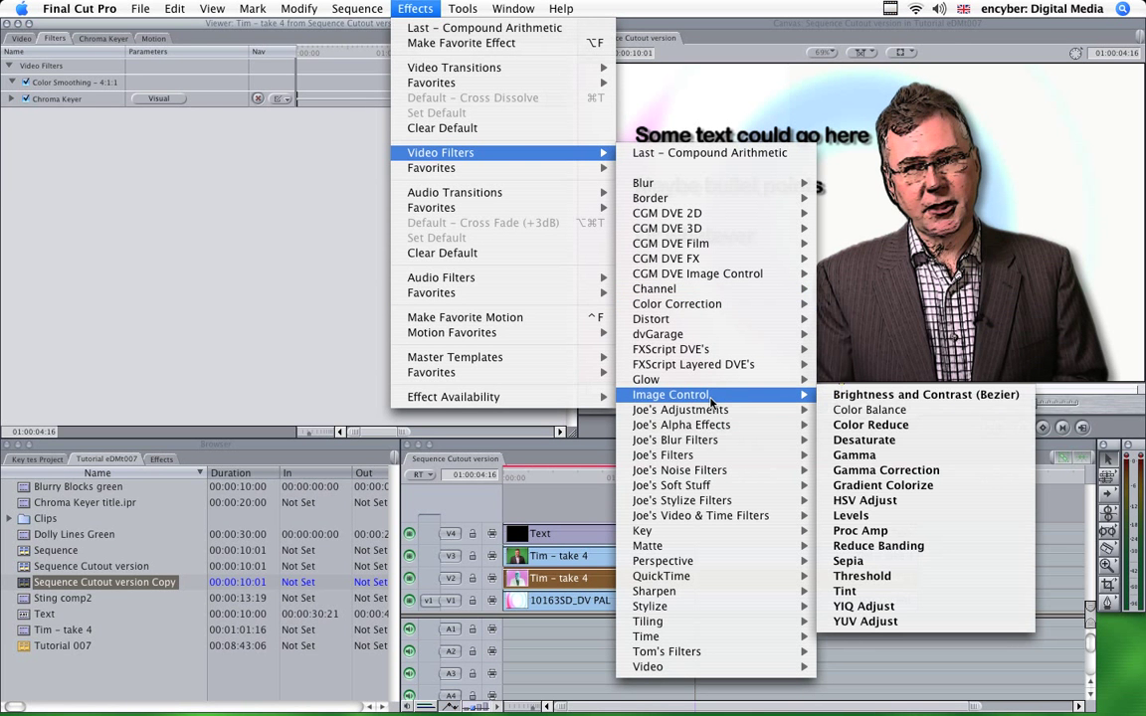
click(922, 503)
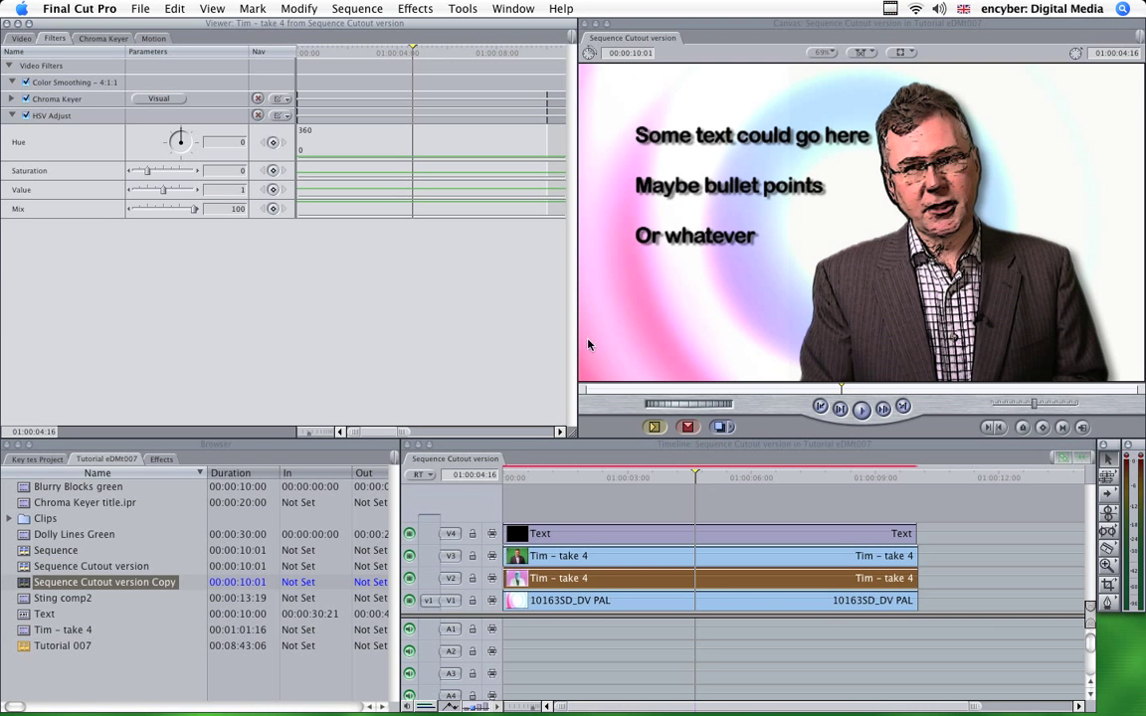
click(144, 188)
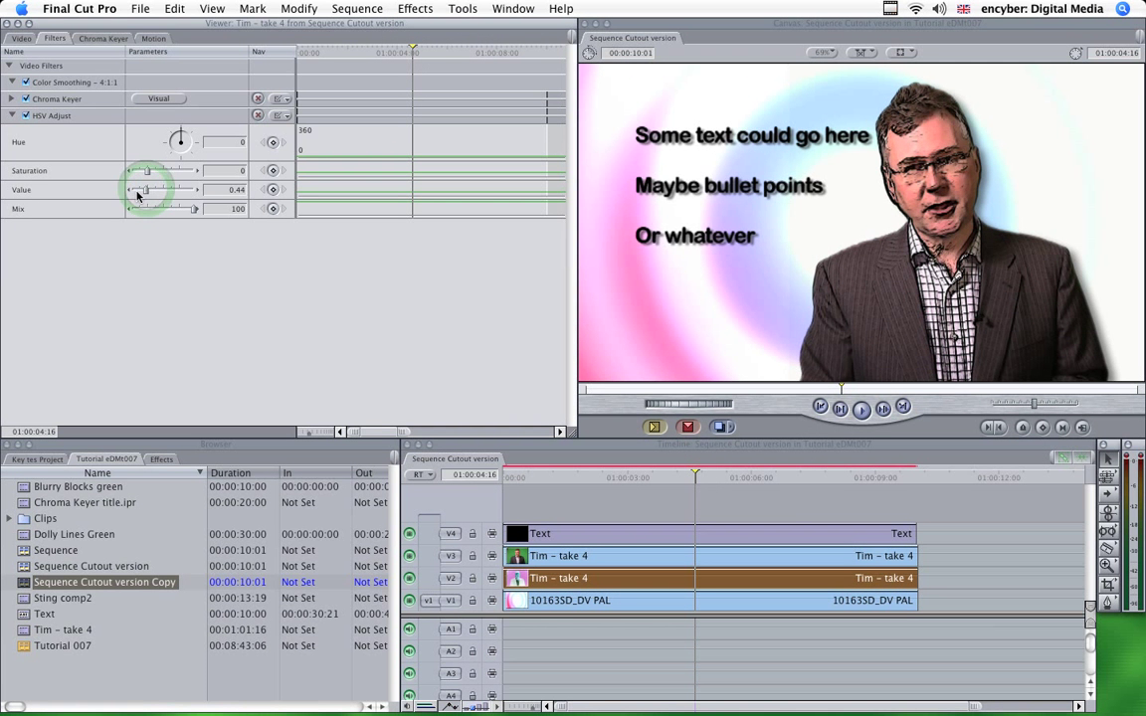
drag(119, 195, 99, 201)
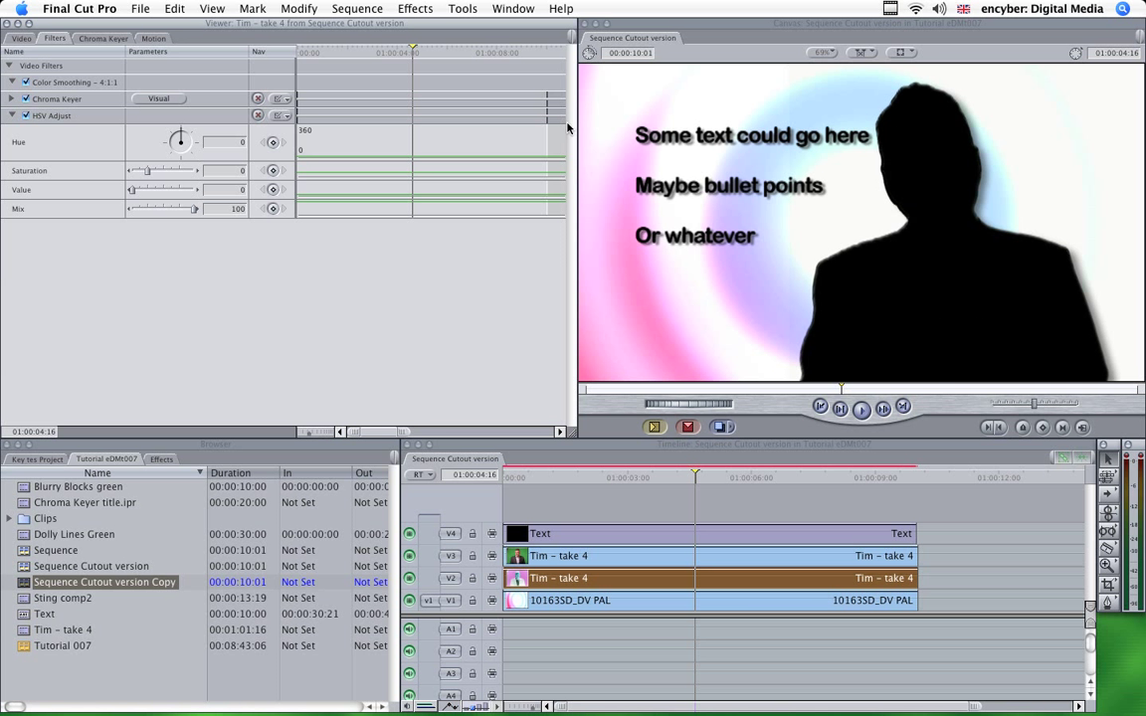
click(412, 9)
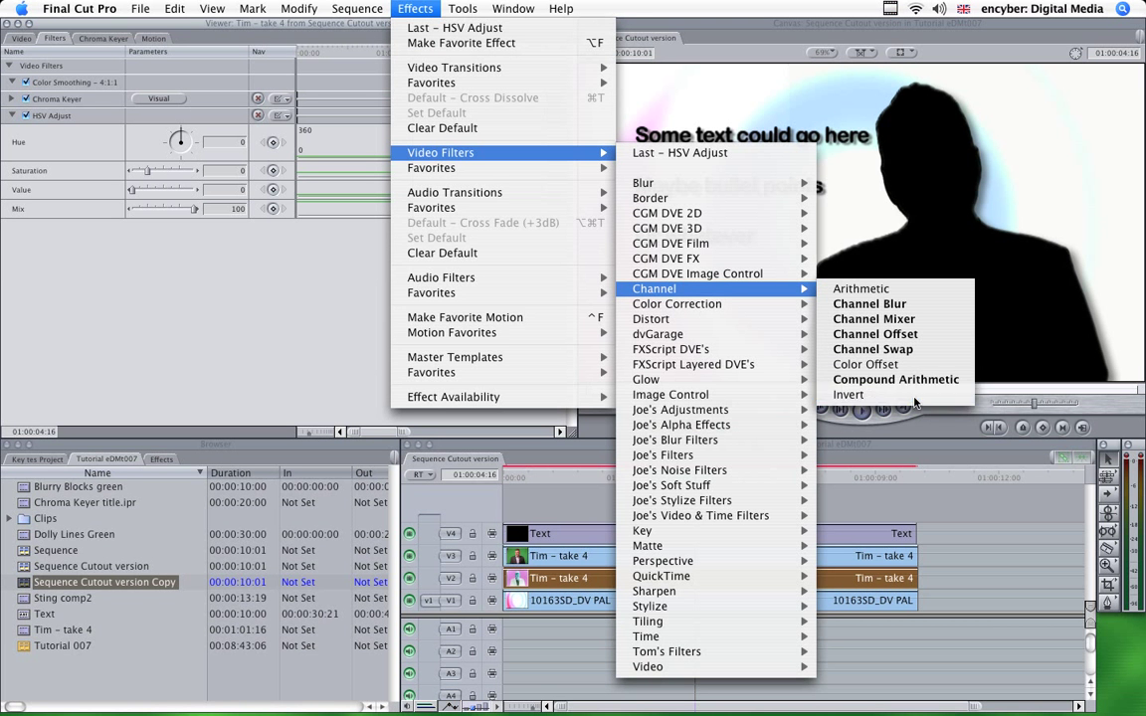
Add a Channel > Invert filter to whiten the presenter sketch and preview it.
click(900, 395)
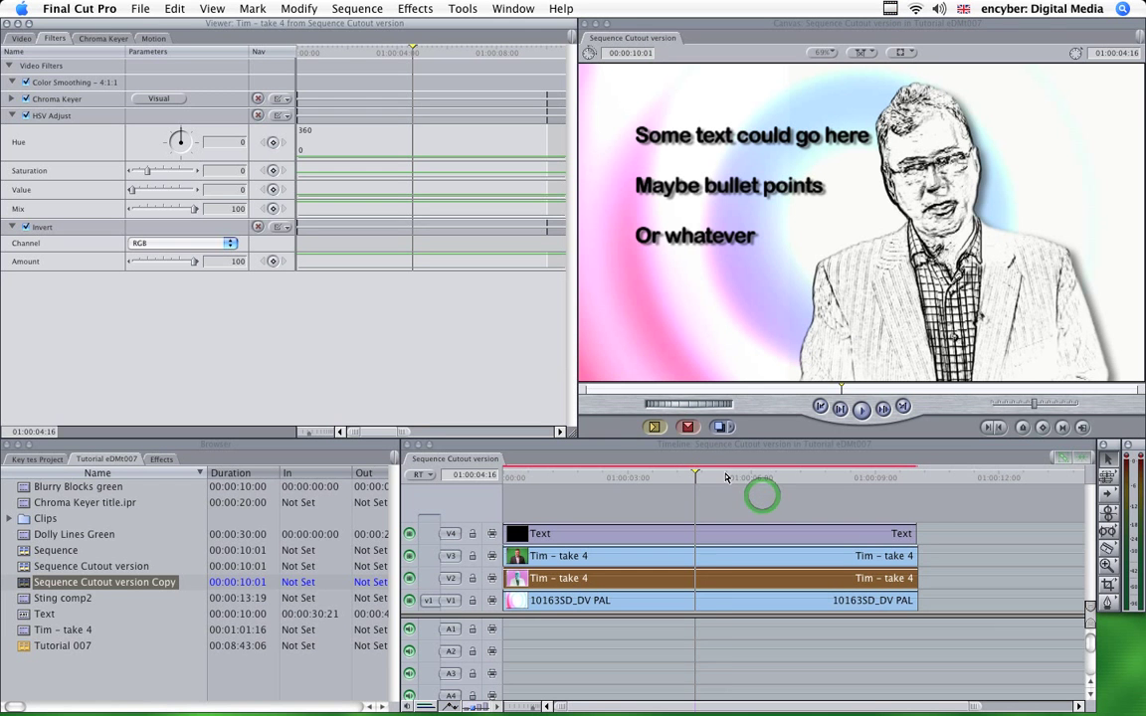
click(762, 494)
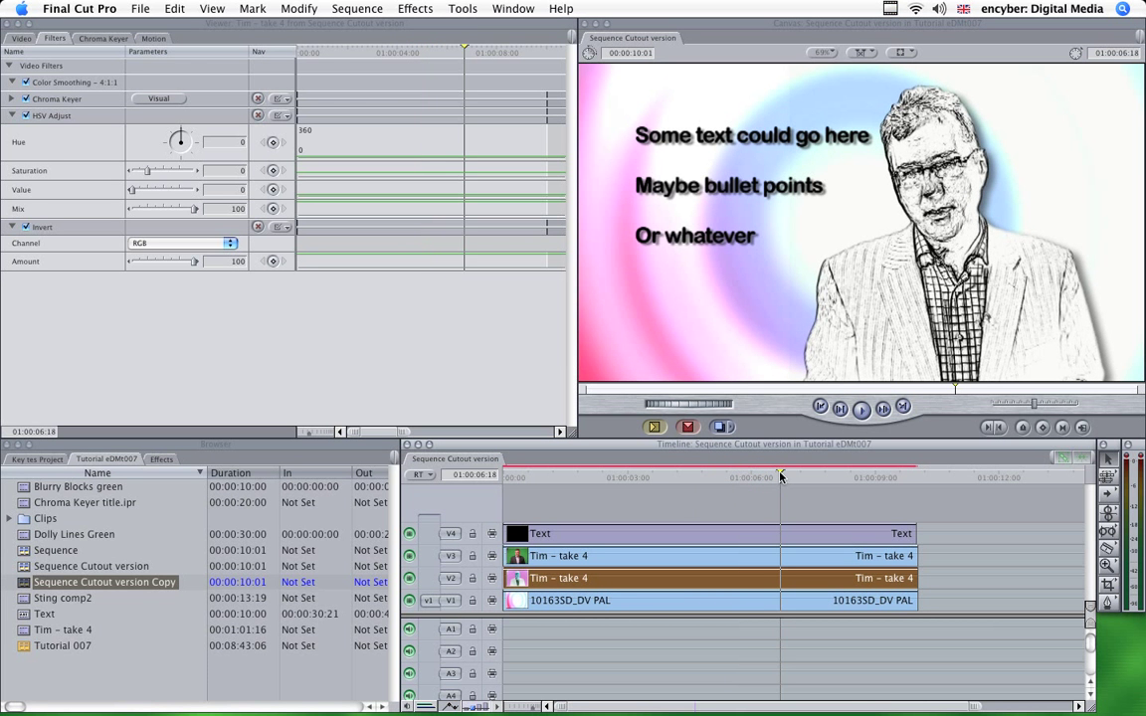
click(737, 477)
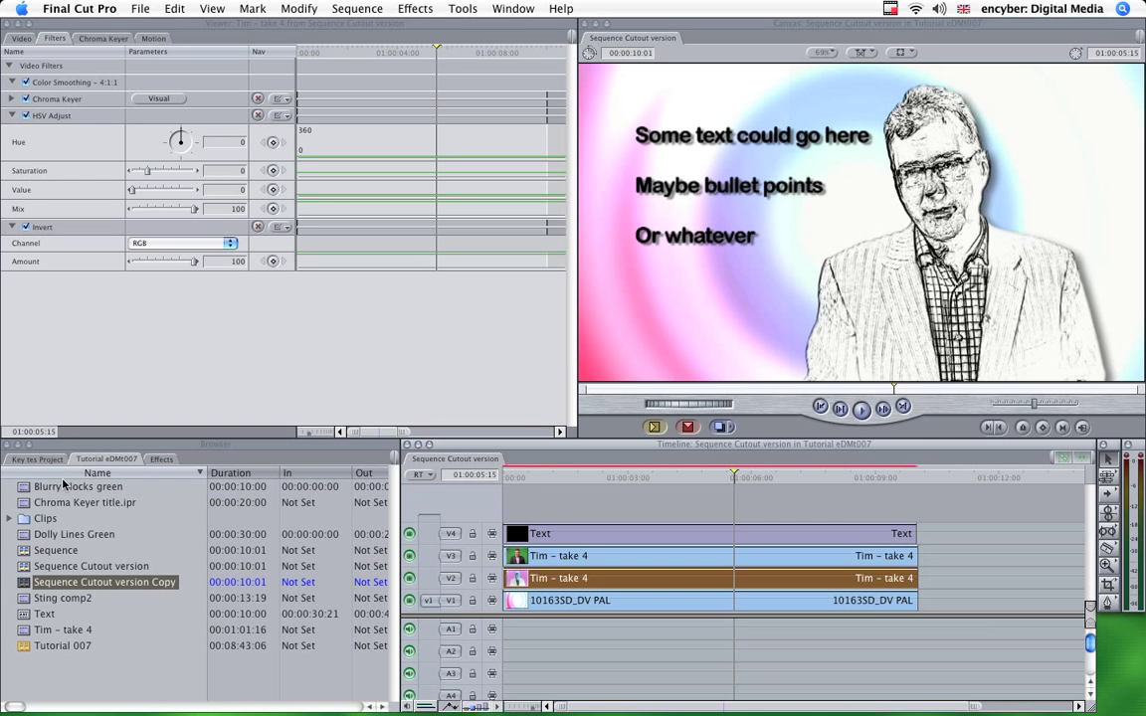
Replace the V1 background with the Blurry Blocks green clip from the Browser.
drag(23, 487, 567, 607)
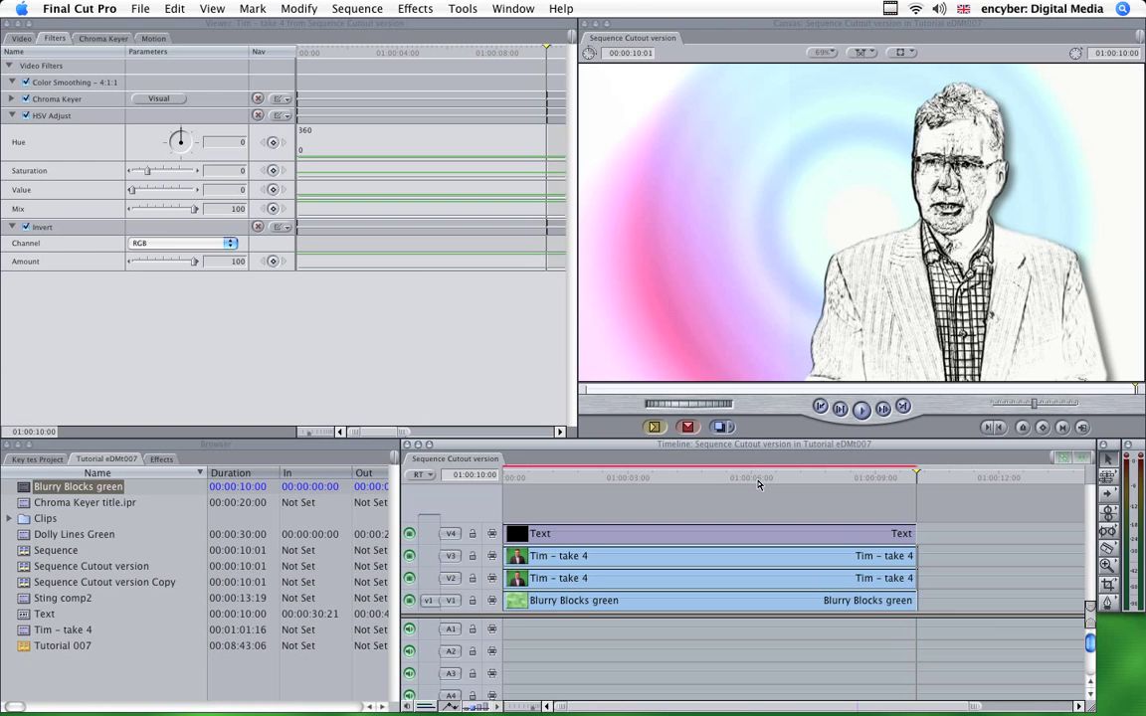
click(756, 478)
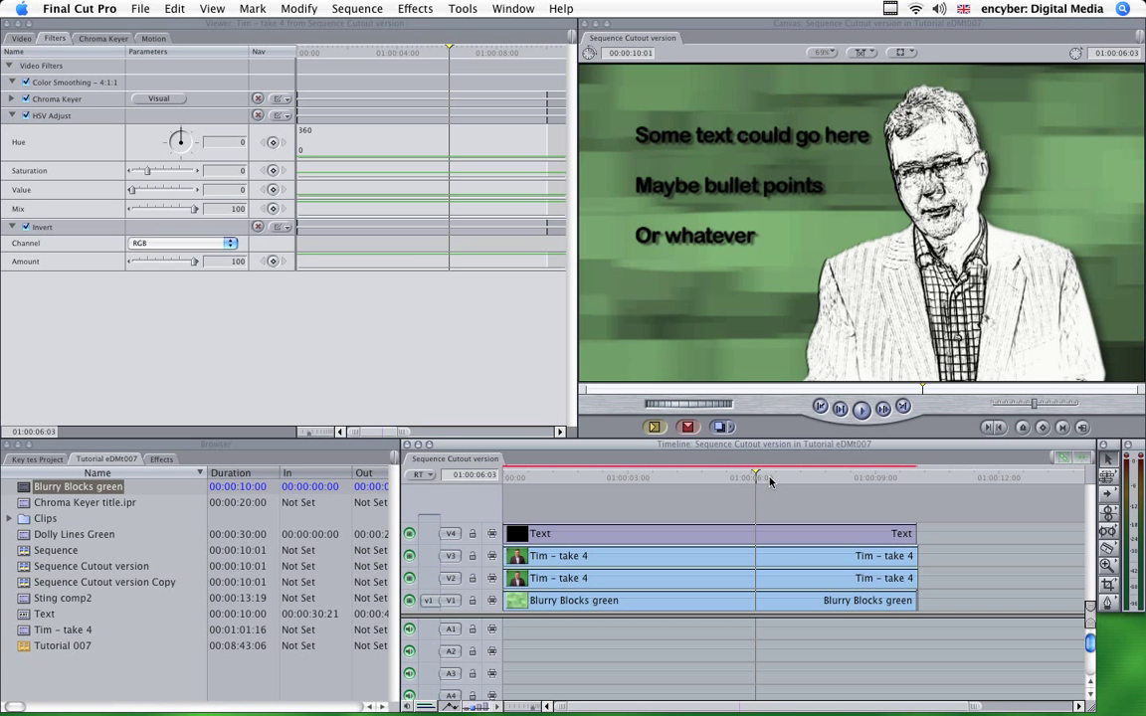
click(793, 478)
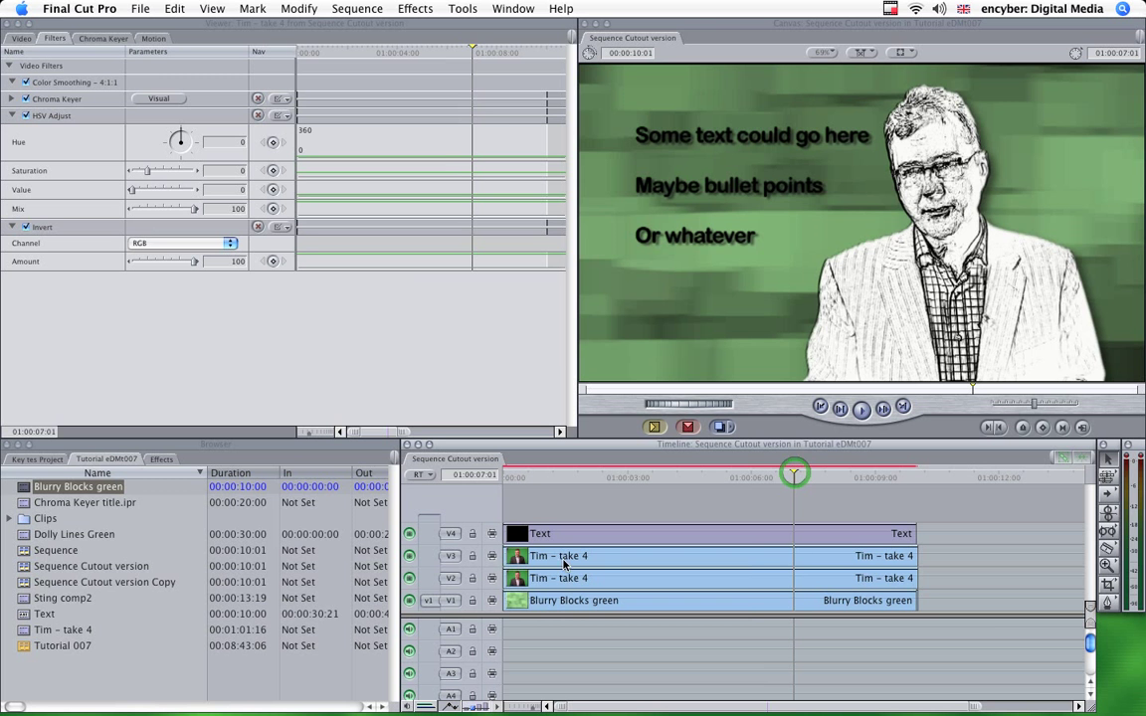
Set the Text clip's font colour to white, RGB 250,250,250.
double_click(671, 539)
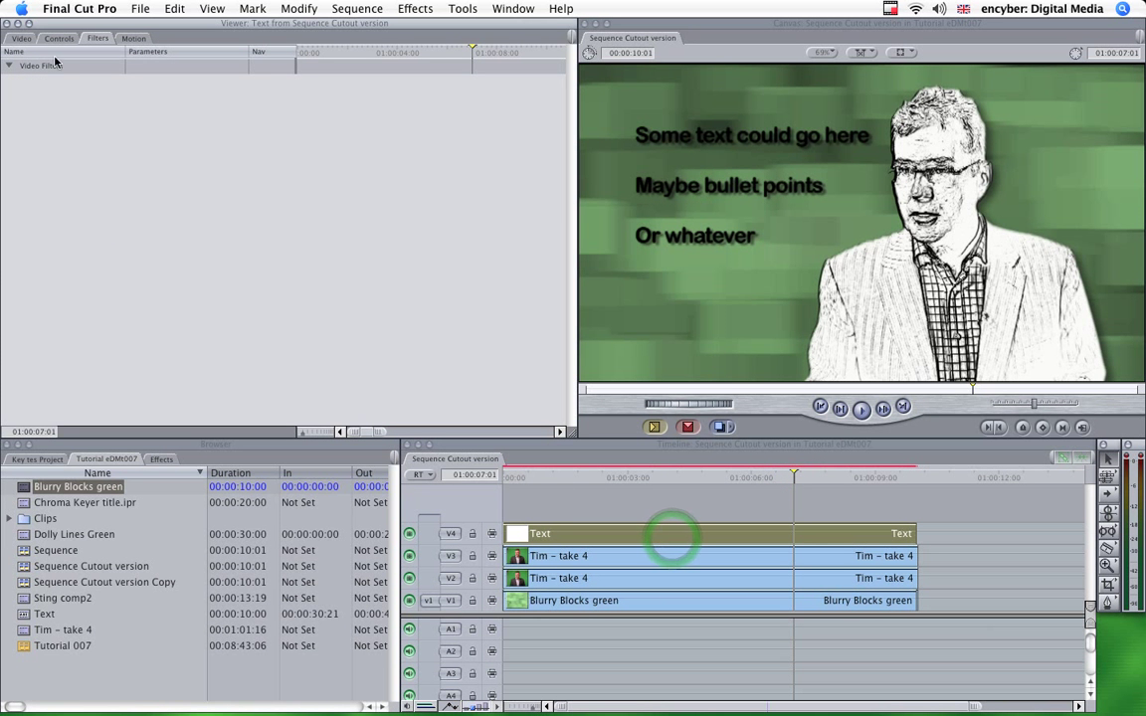
click(55, 40)
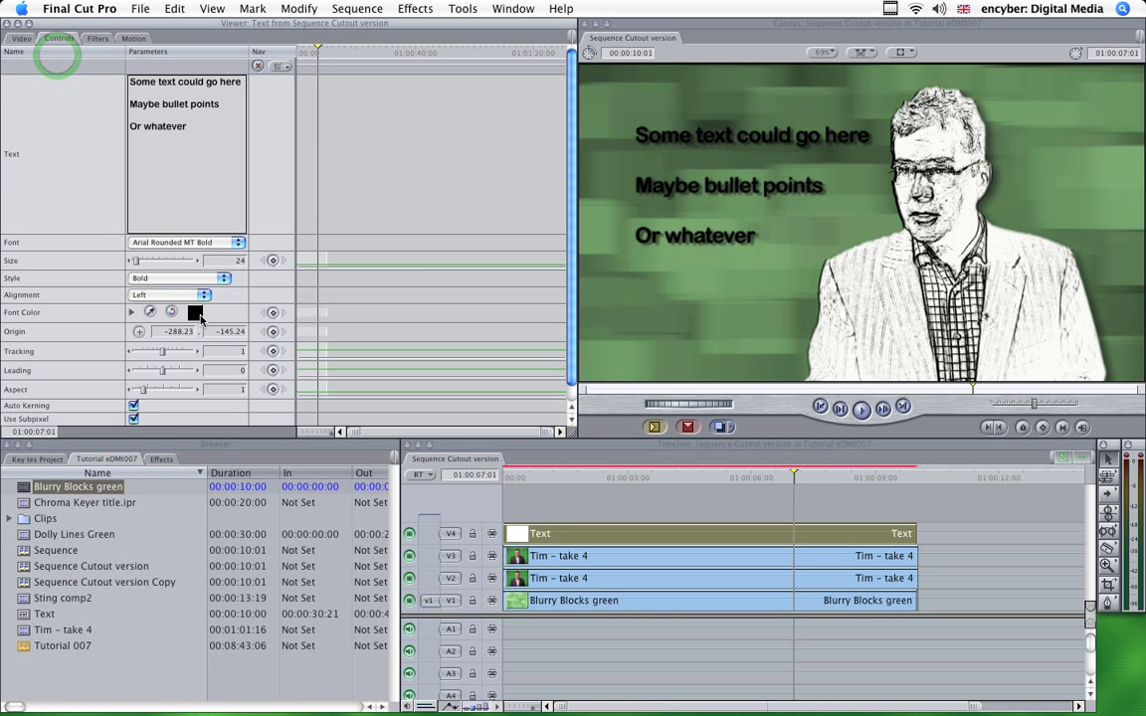
click(195, 314)
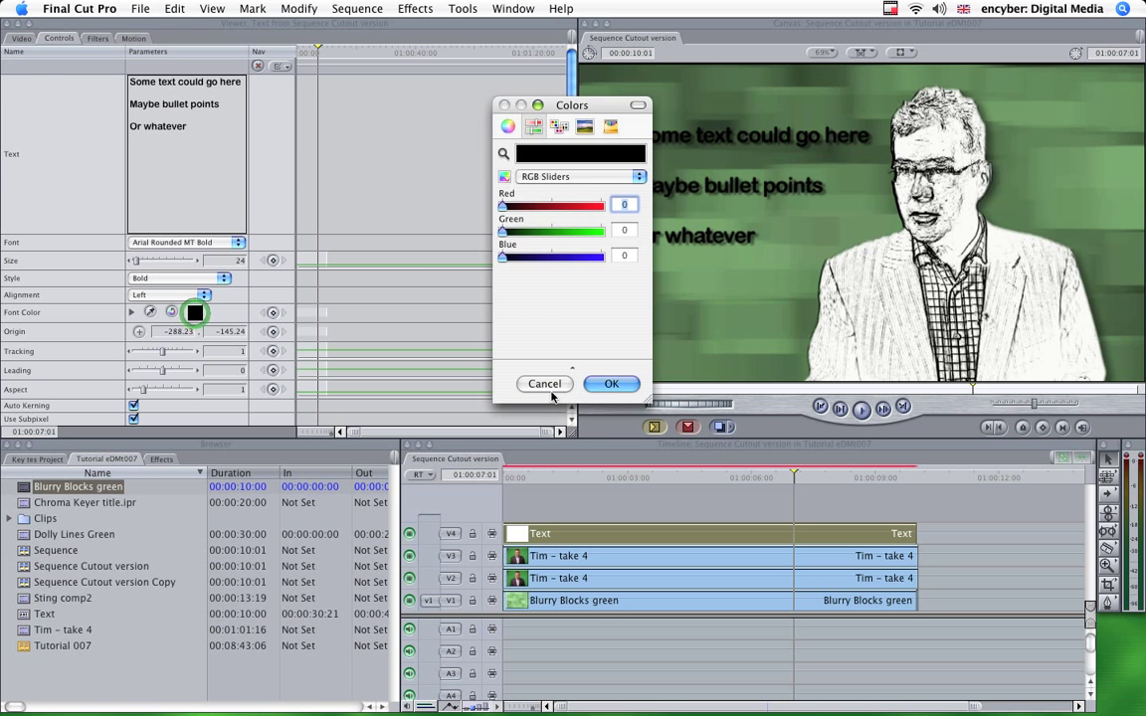
drag(587, 231, 601, 207)
click(601, 207)
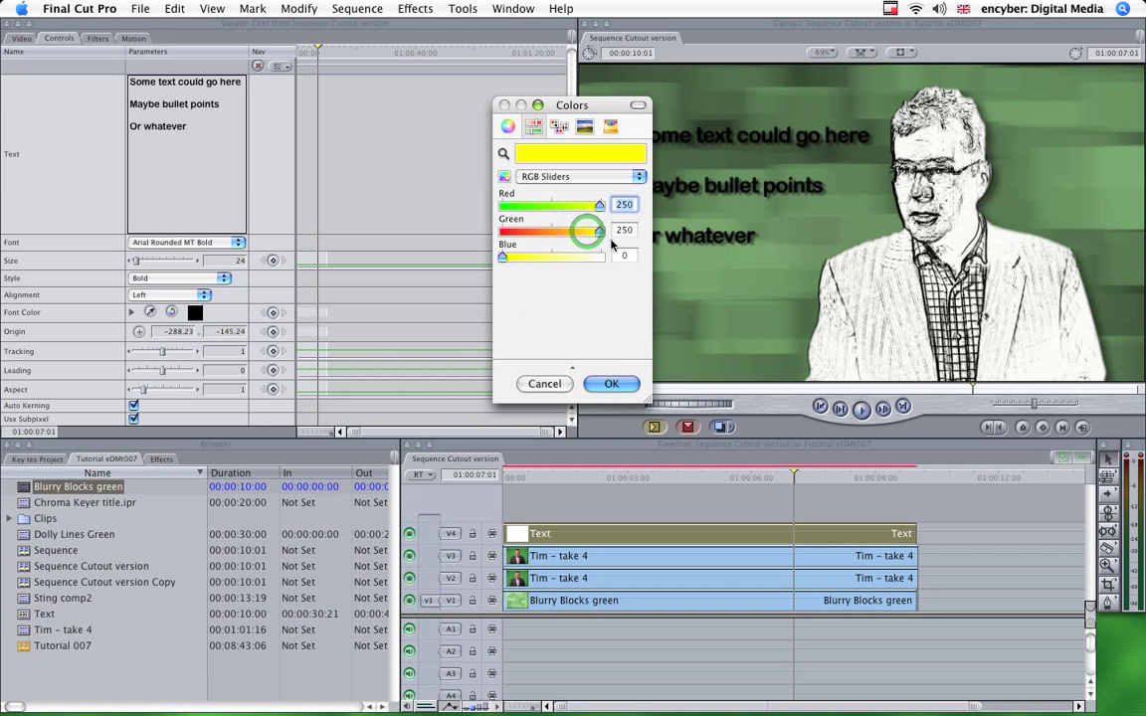
click(600, 257)
click(617, 384)
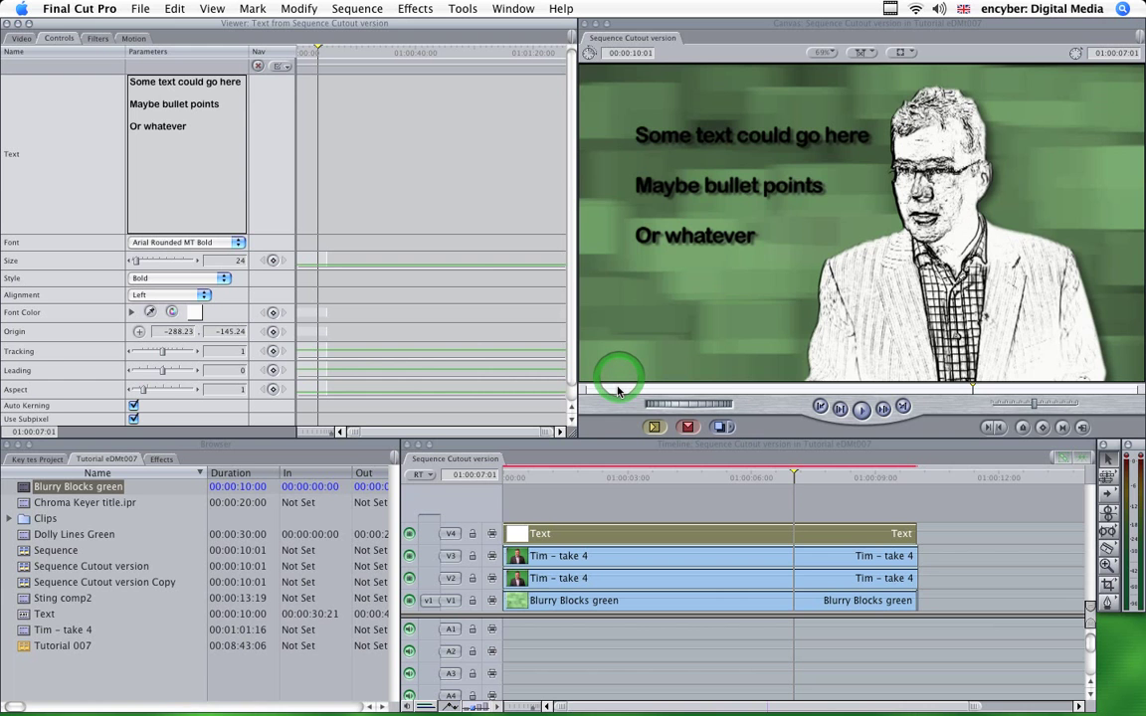
click(737, 508)
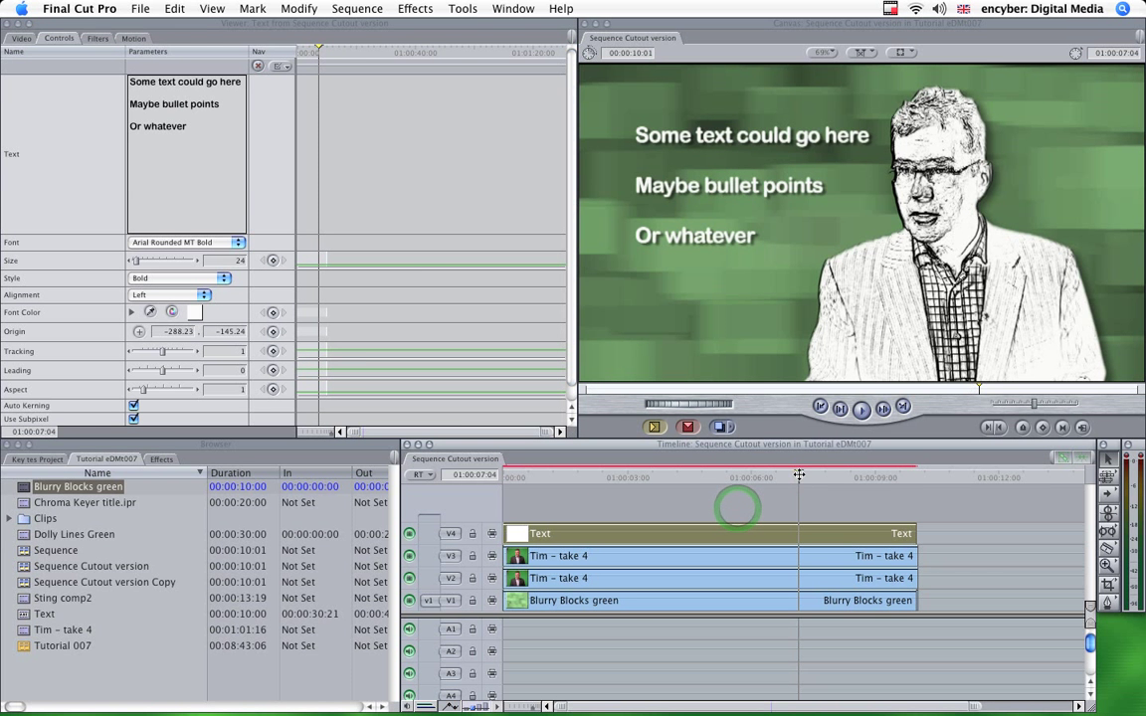
click(799, 479)
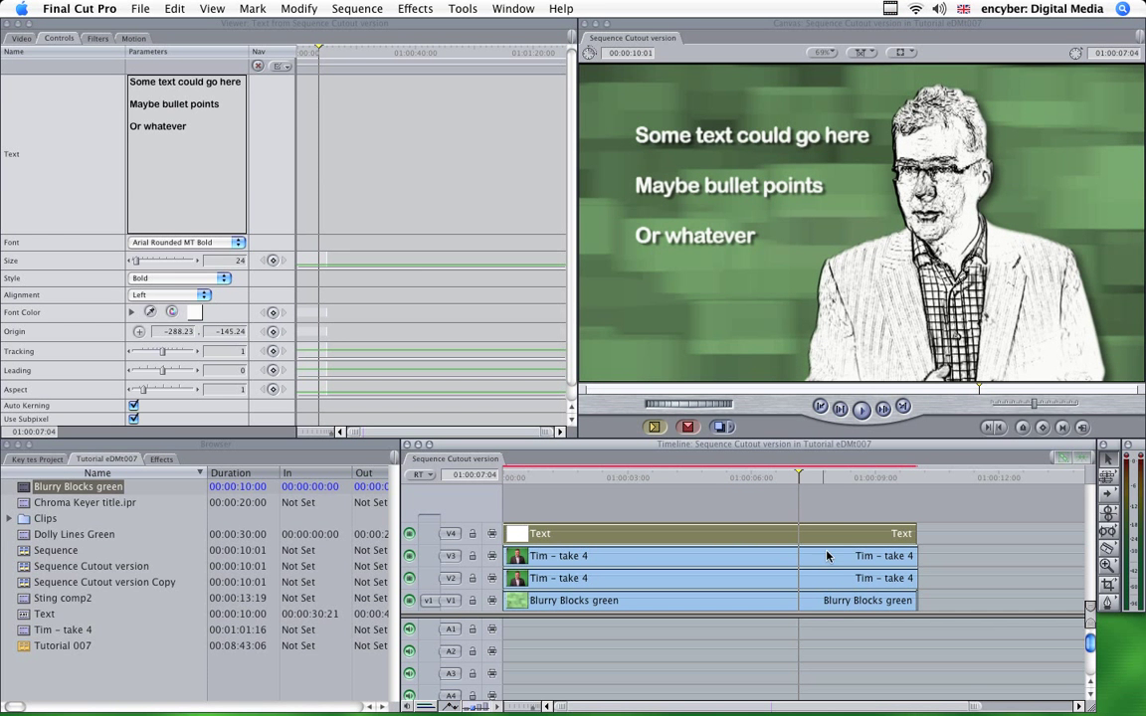